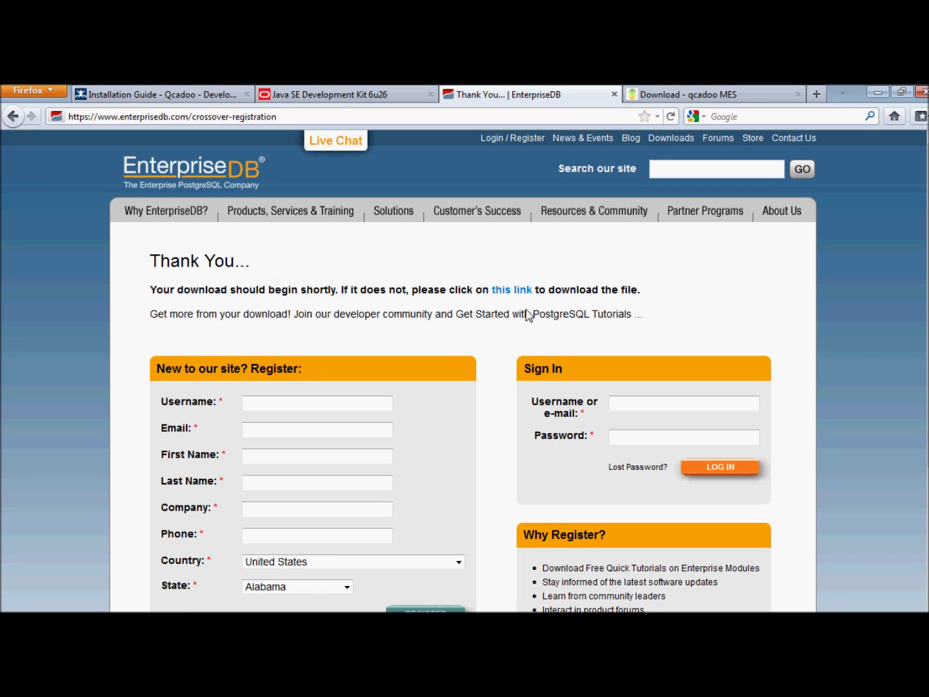
From the qcadoo Download page, save qcadoo-mes-bin-0.4.5-stable.zip to disk
click(680, 96)
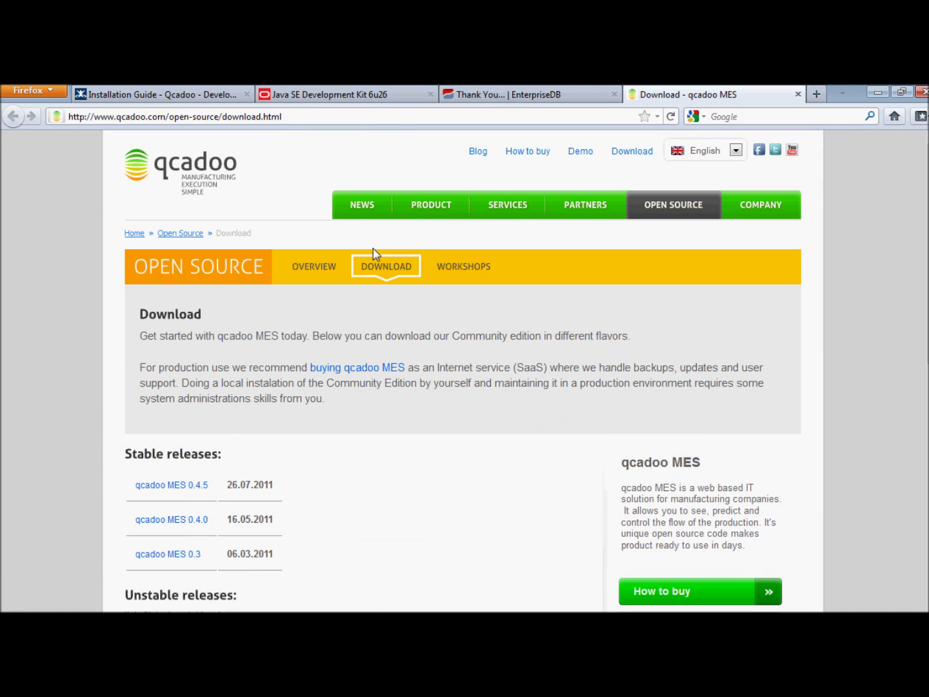
click(185, 485)
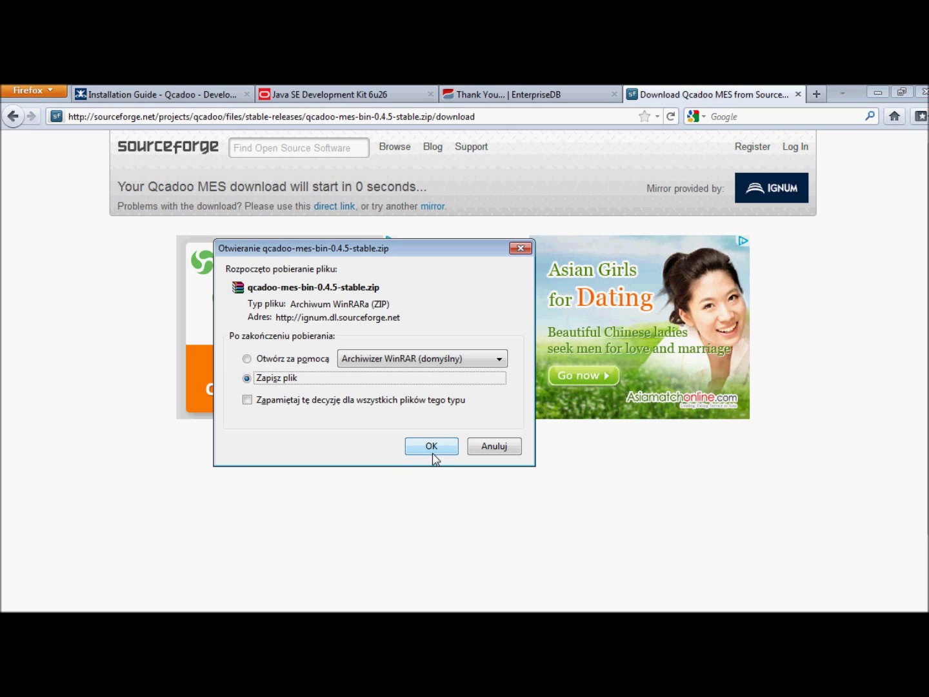
click(433, 452)
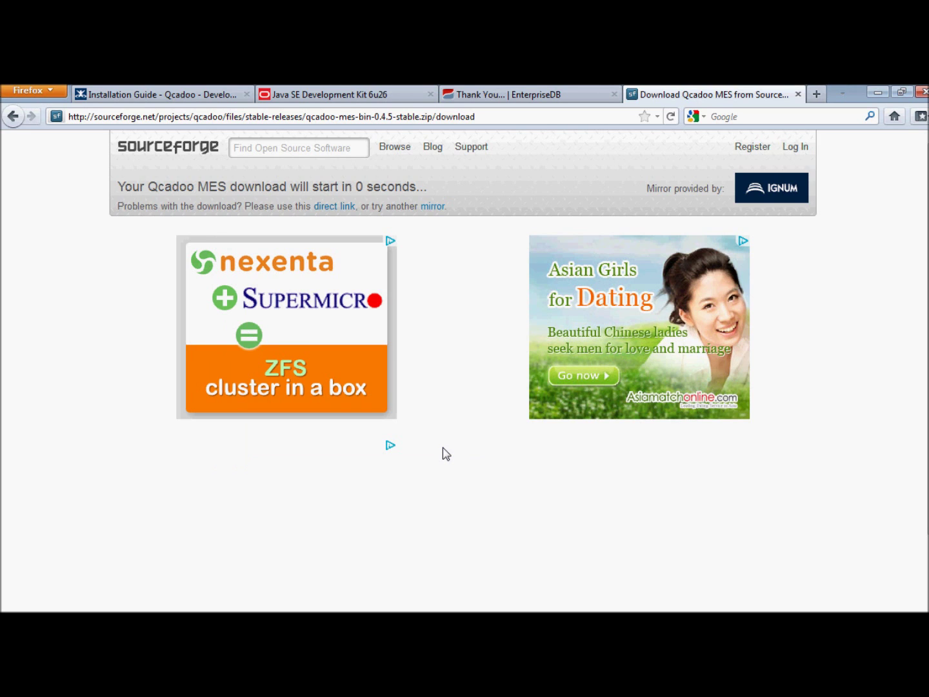
Check the Firefox download list, then browse via Komputer to the Pobrane downloads folder
click(878, 95)
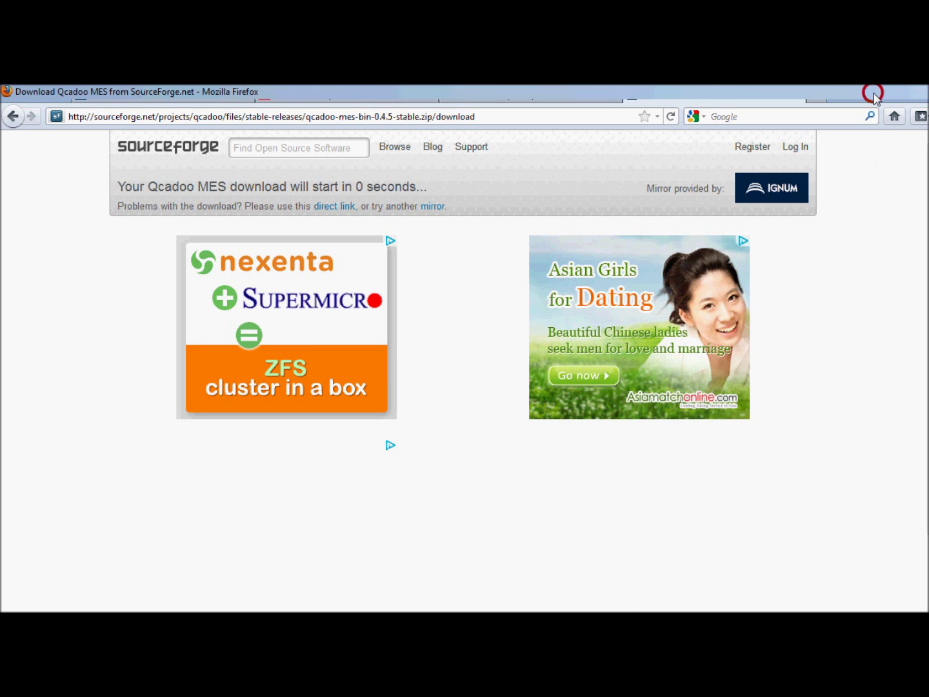
mouse_move(237, 610)
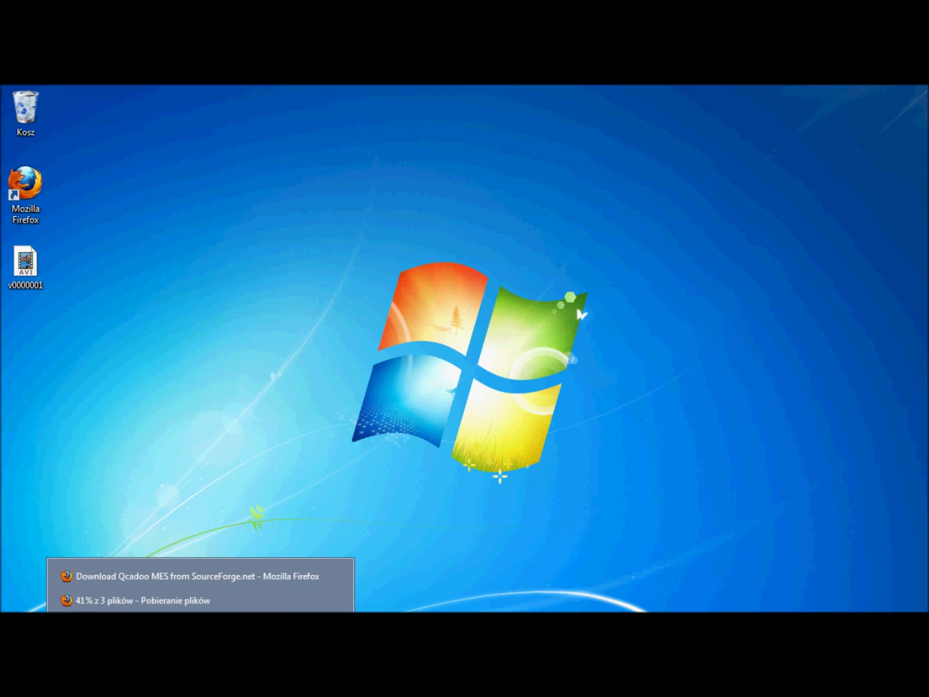
click(238, 606)
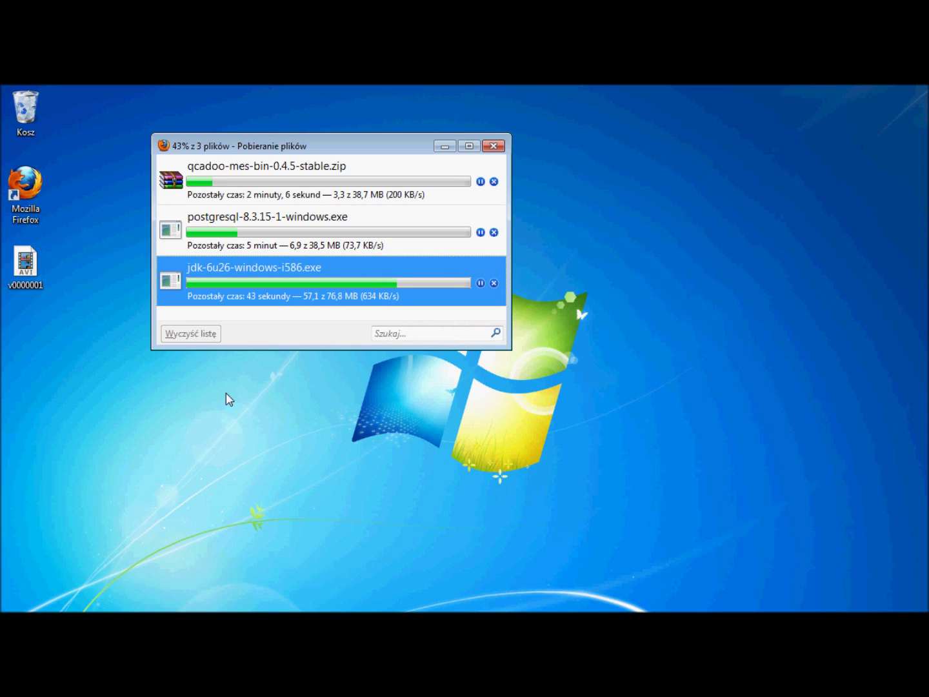
key(Escape)
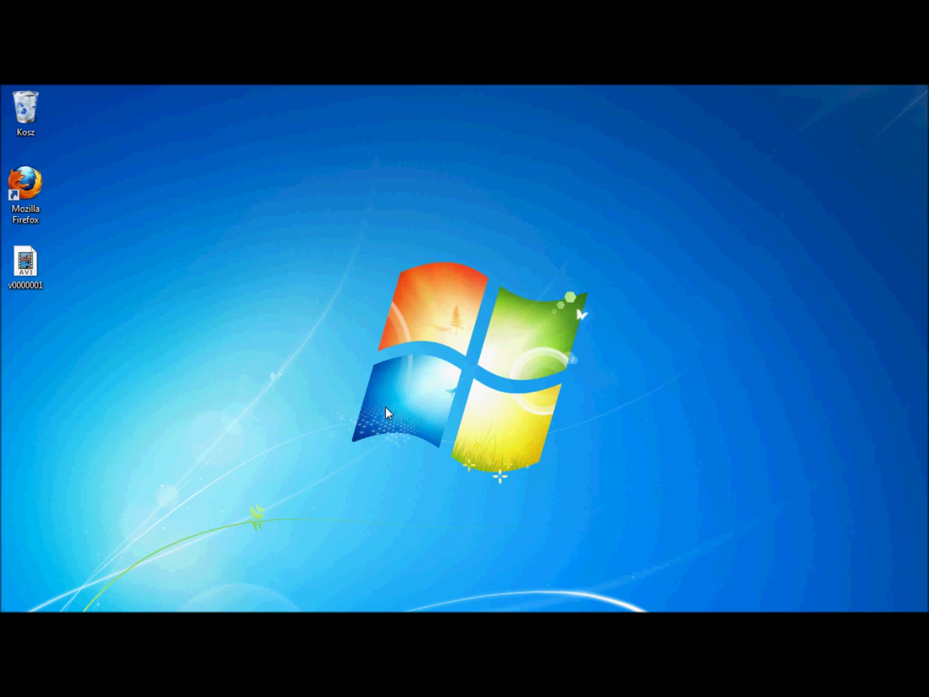
key(super)
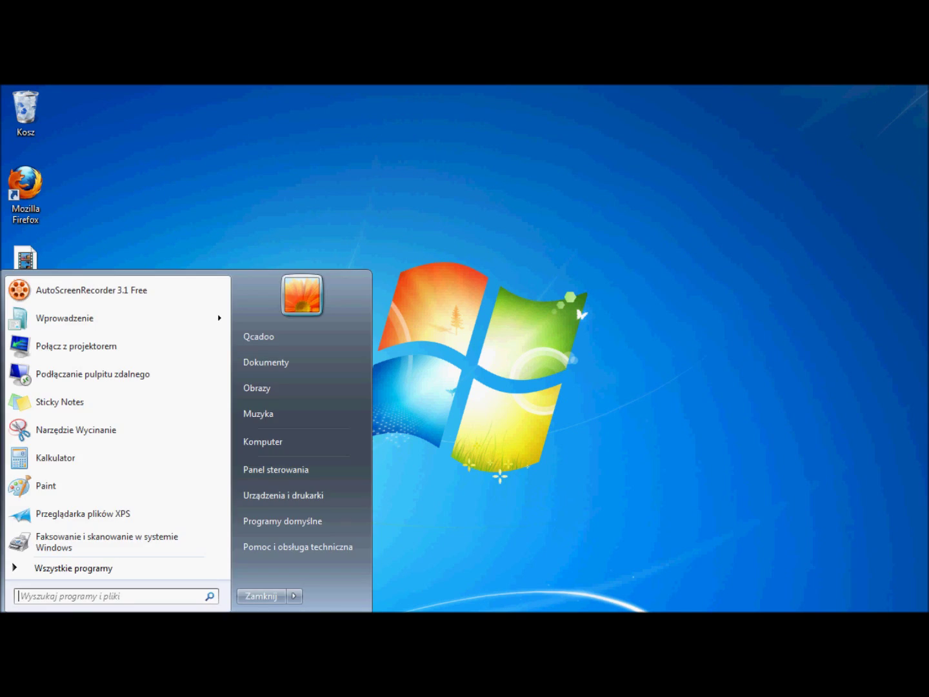
click(276, 443)
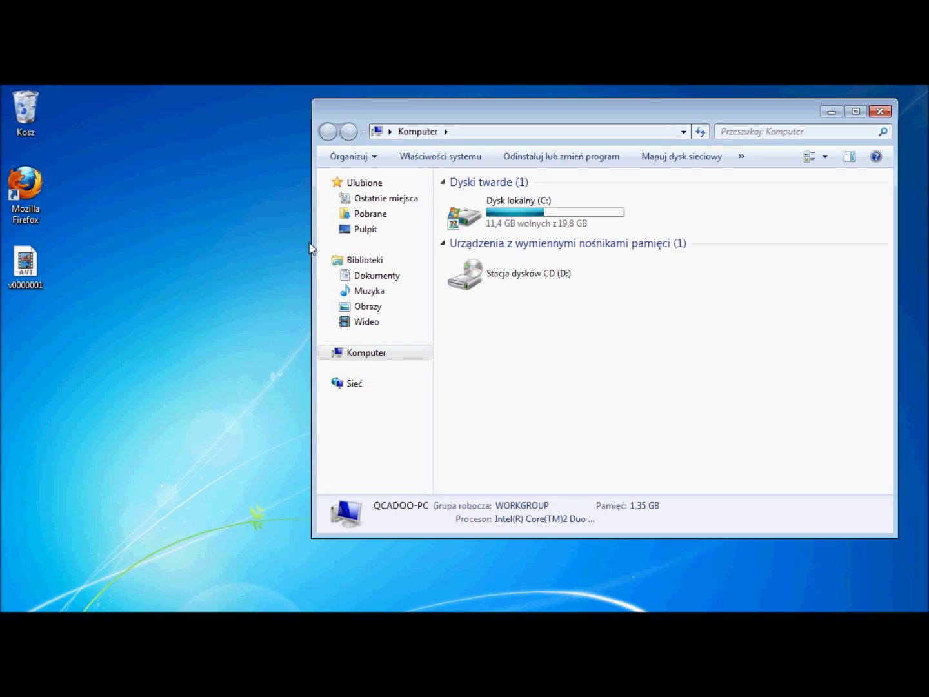
click(373, 215)
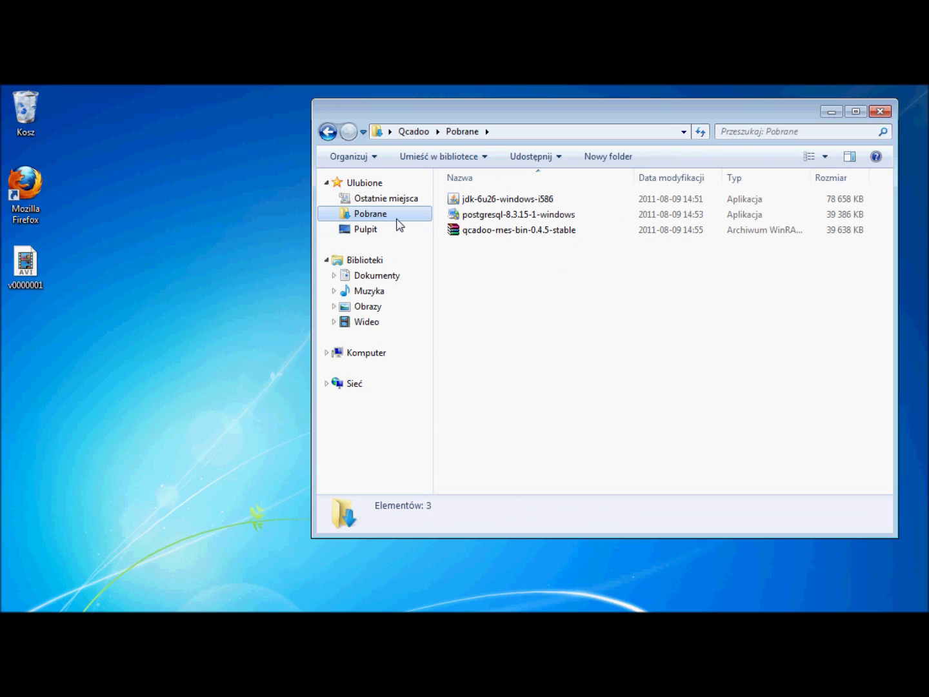
Run jdk-6u26-windows-i586 as administrator and install JDK 6 Update 26 with default features and folders
double_click(480, 200)
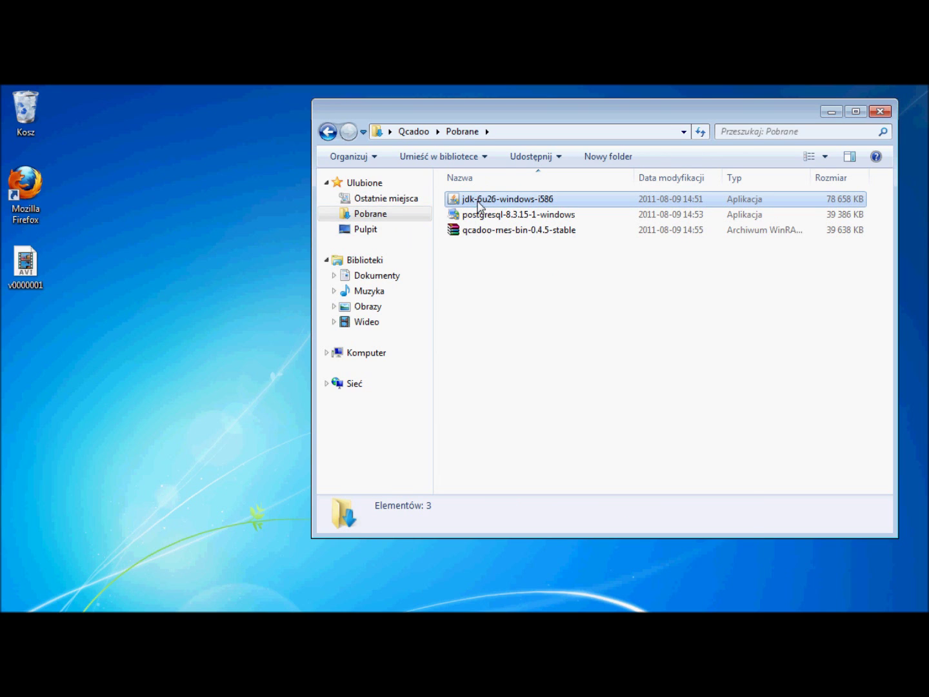
right_click(478, 204)
click(538, 229)
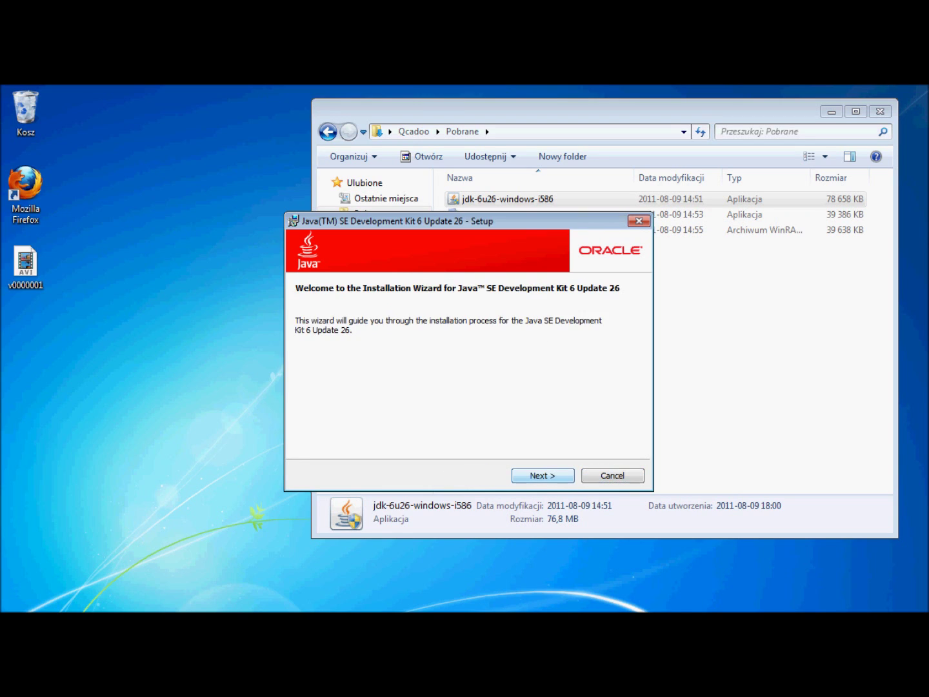
key(Return)
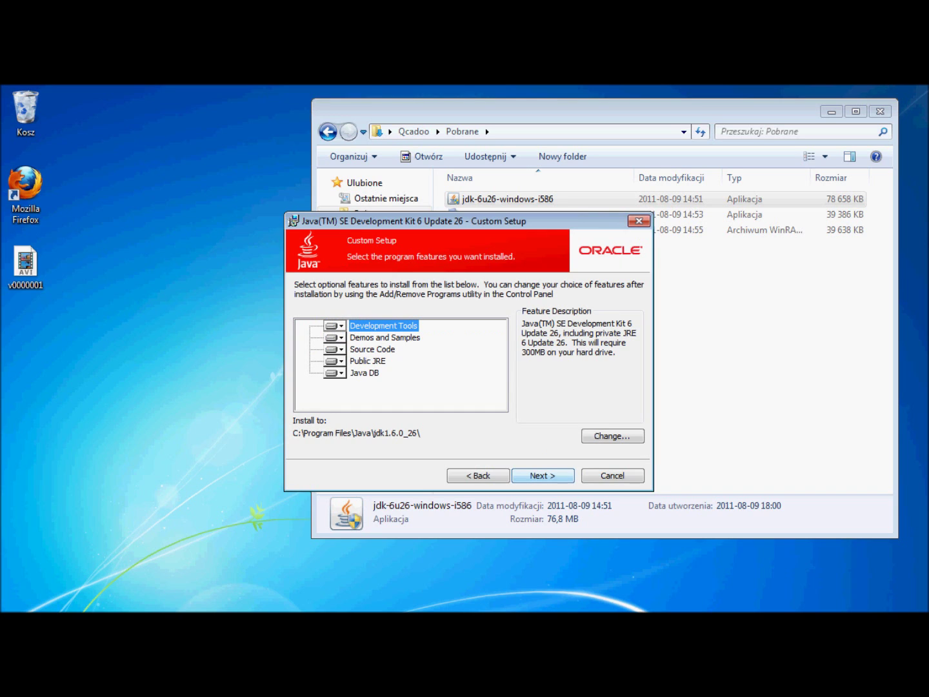
key(Tab)
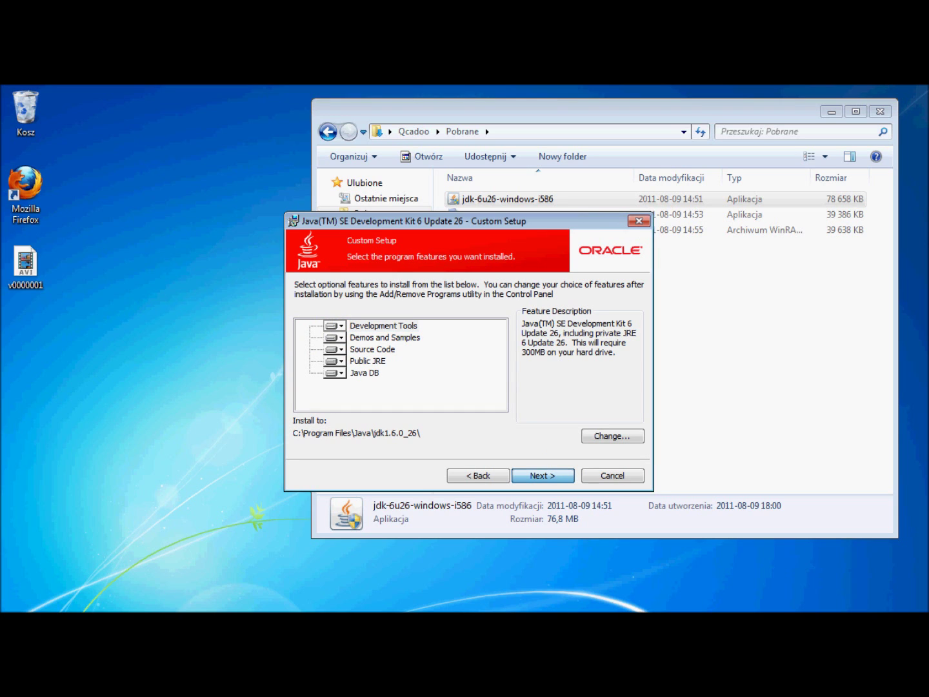
key(Return)
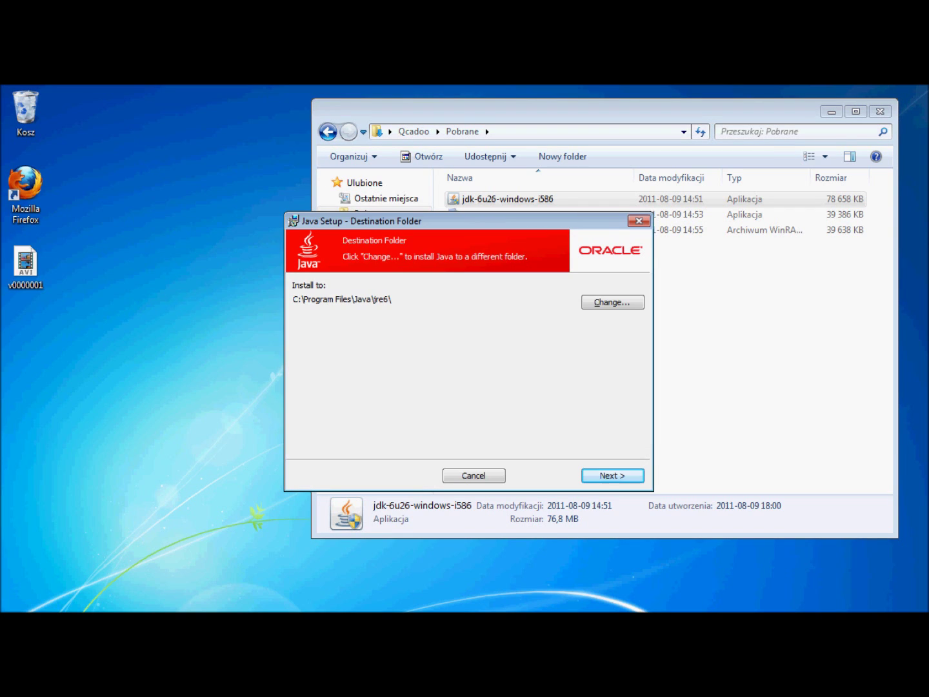
key(Return)
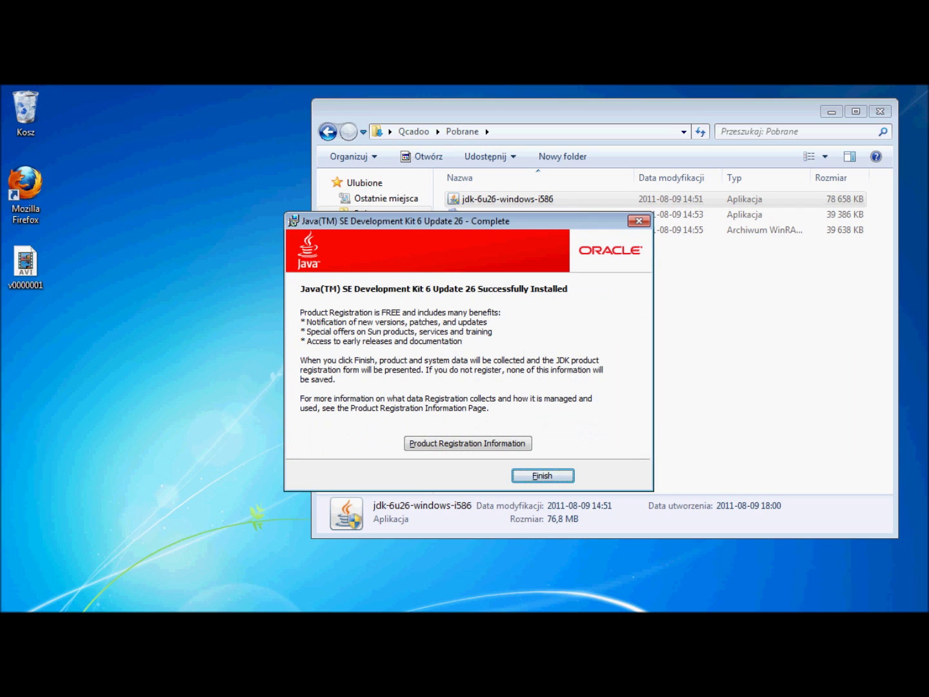
Finish the JDK installer and run postgresql-8.3.15-1-windows as administrator
click(543, 475)
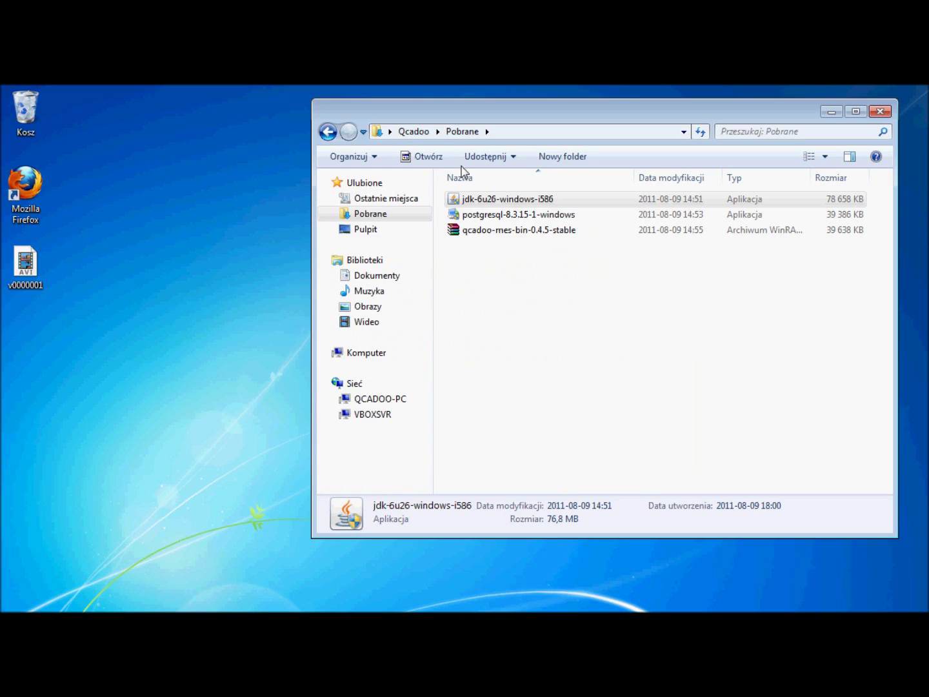
right_click(478, 214)
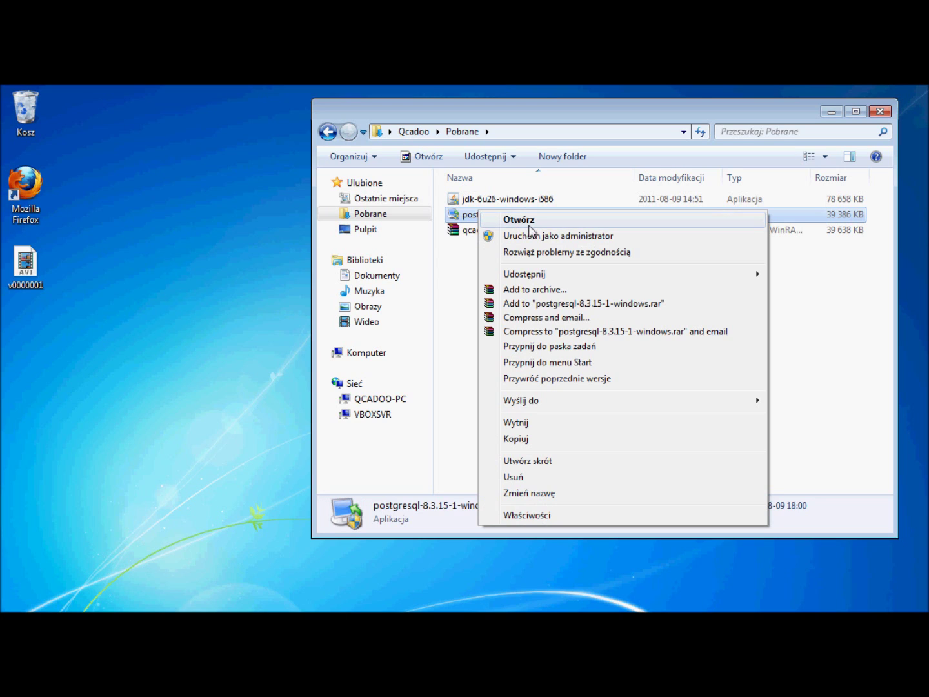
click(526, 238)
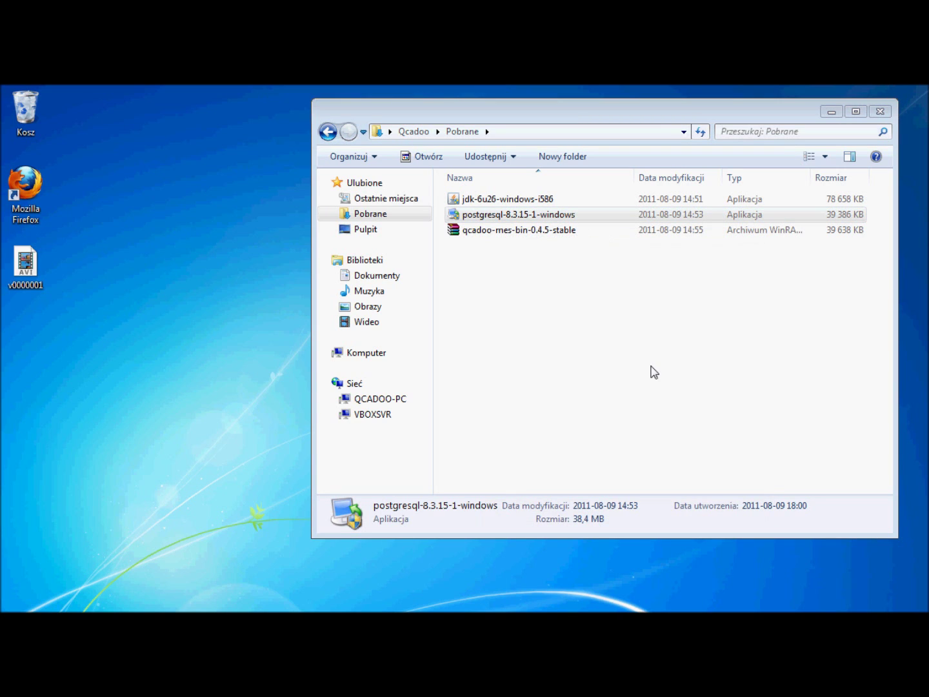
click(831, 113)
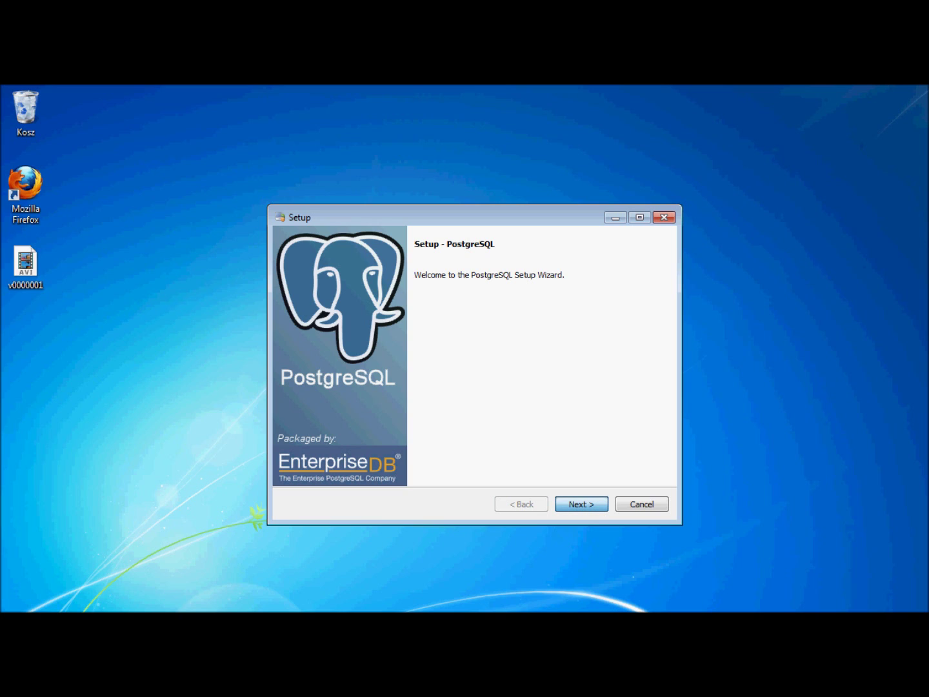
Accept the default installation and data directories and set the postgres superuser password twice
key(Return)
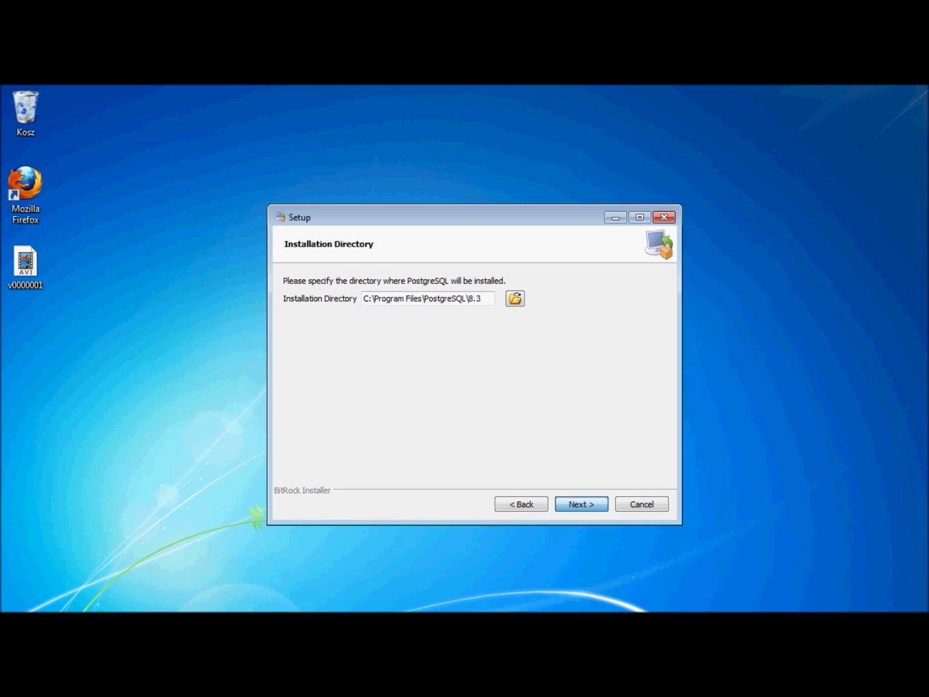
key(Return)
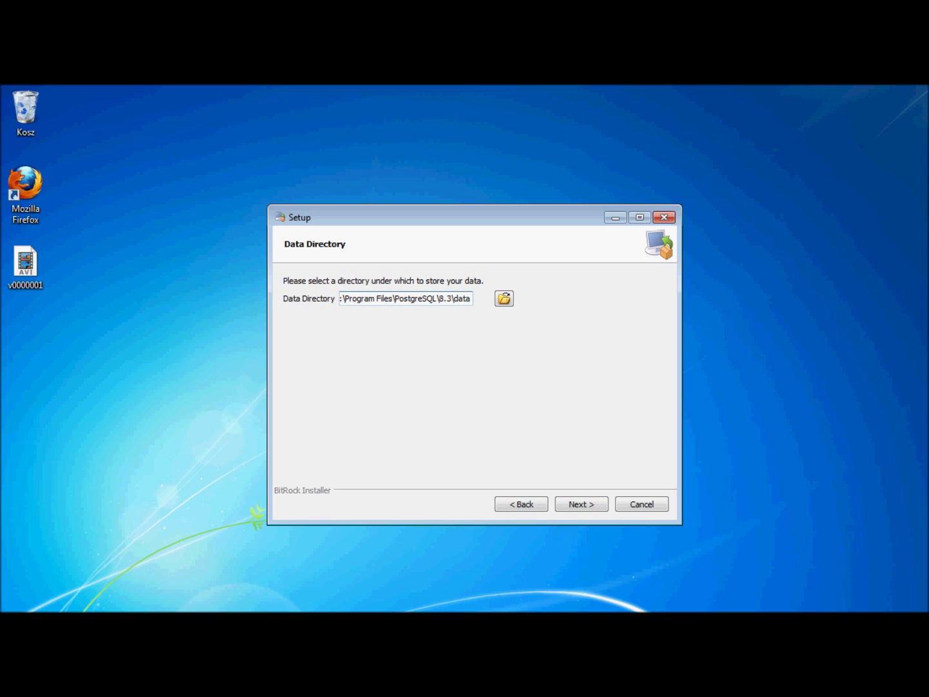
key(Return)
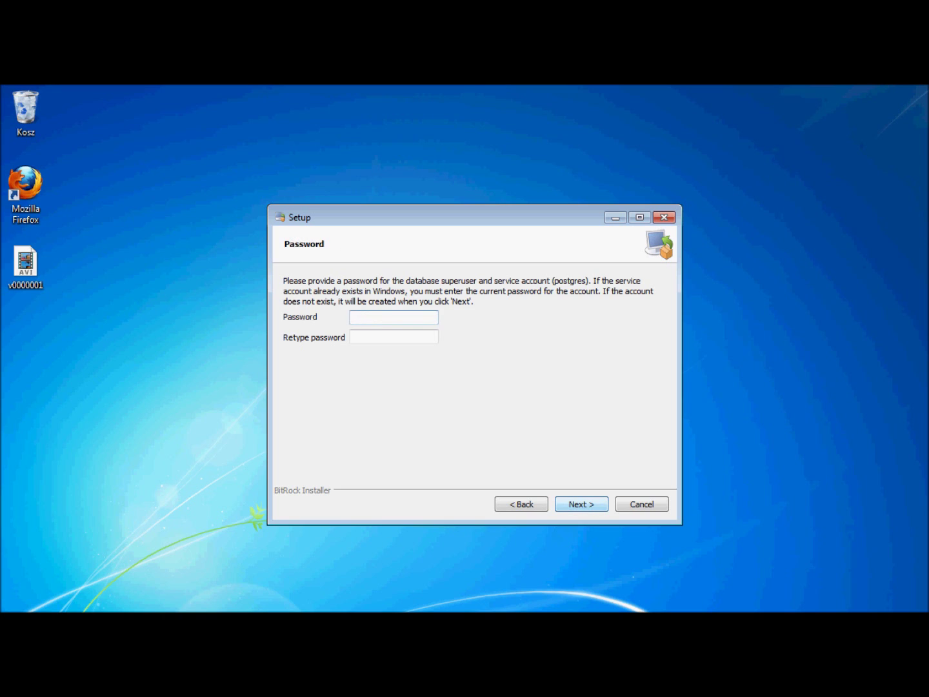
text(postgres123)
key(Tab)
text(postgres)
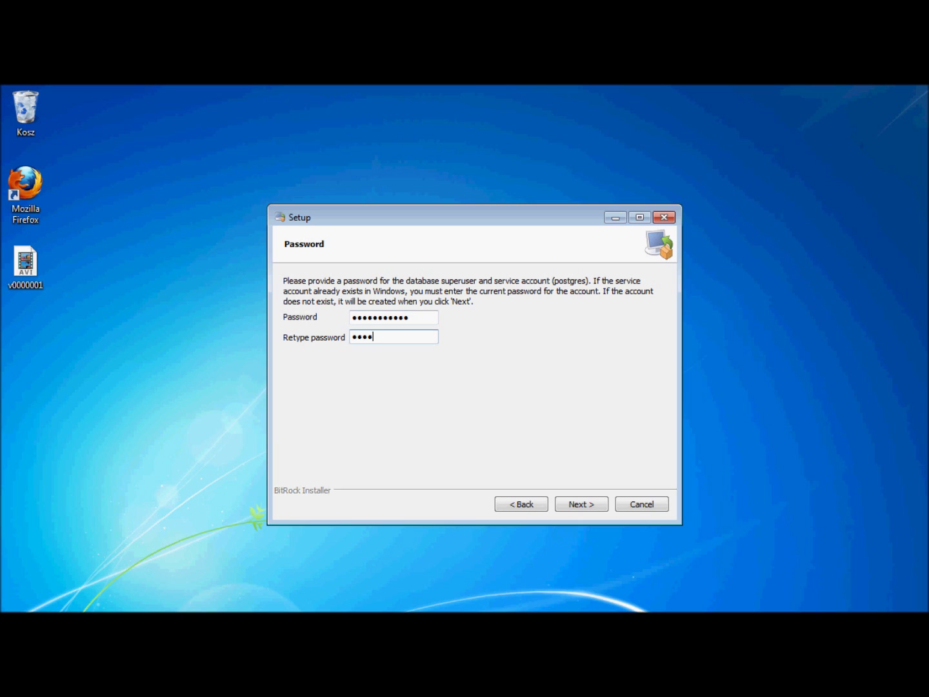
text(123)
key(Tab)
key(Return)
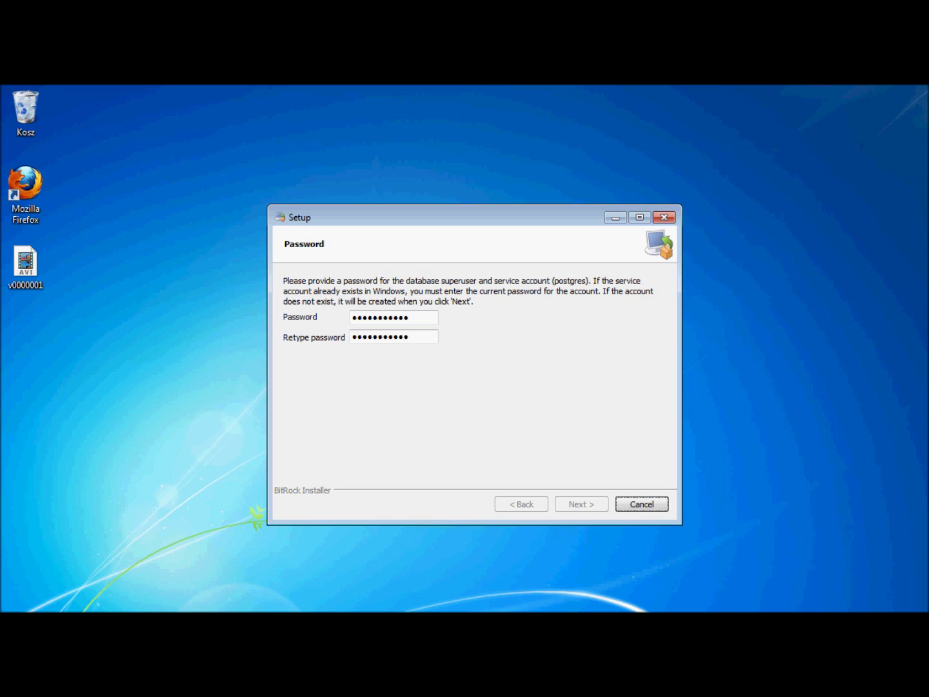
Keep port 5432 and the default locale, install, and finish without launching Stack Builder
key(Tab)
key(Return)
key(Return)
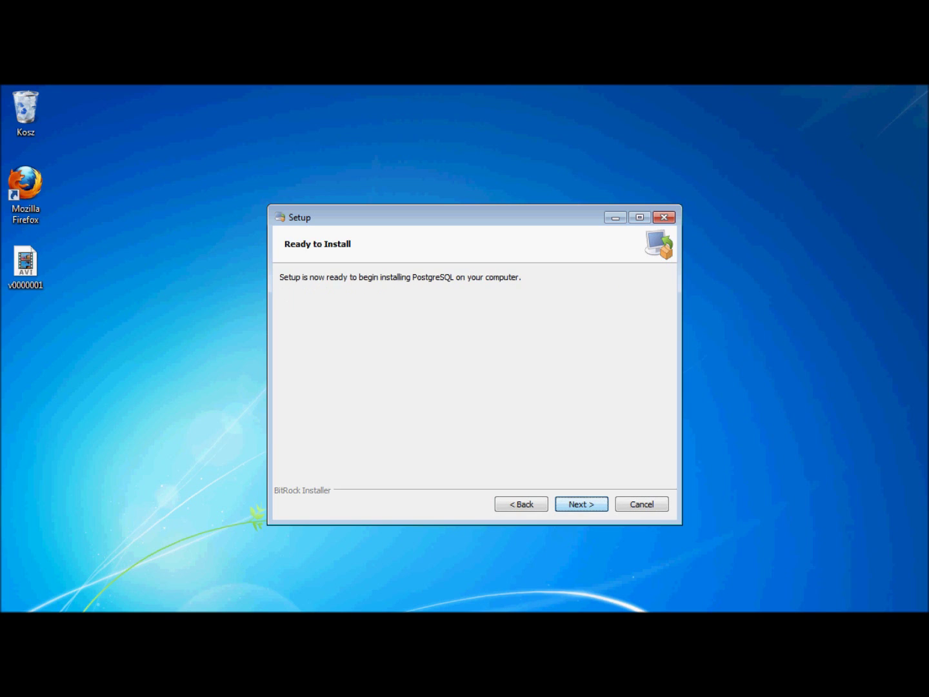
key(Return)
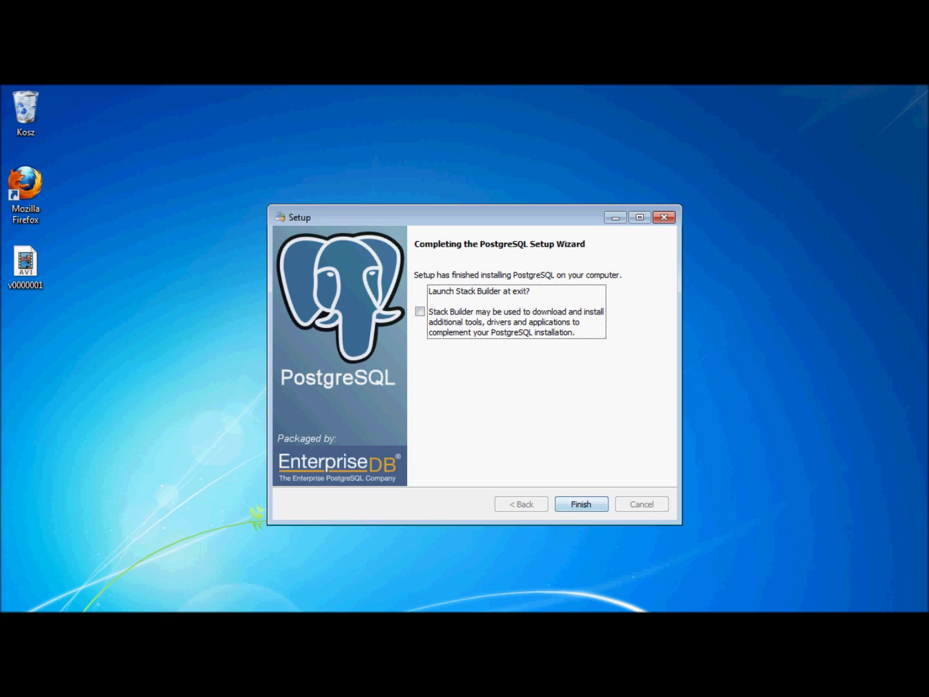
click(574, 503)
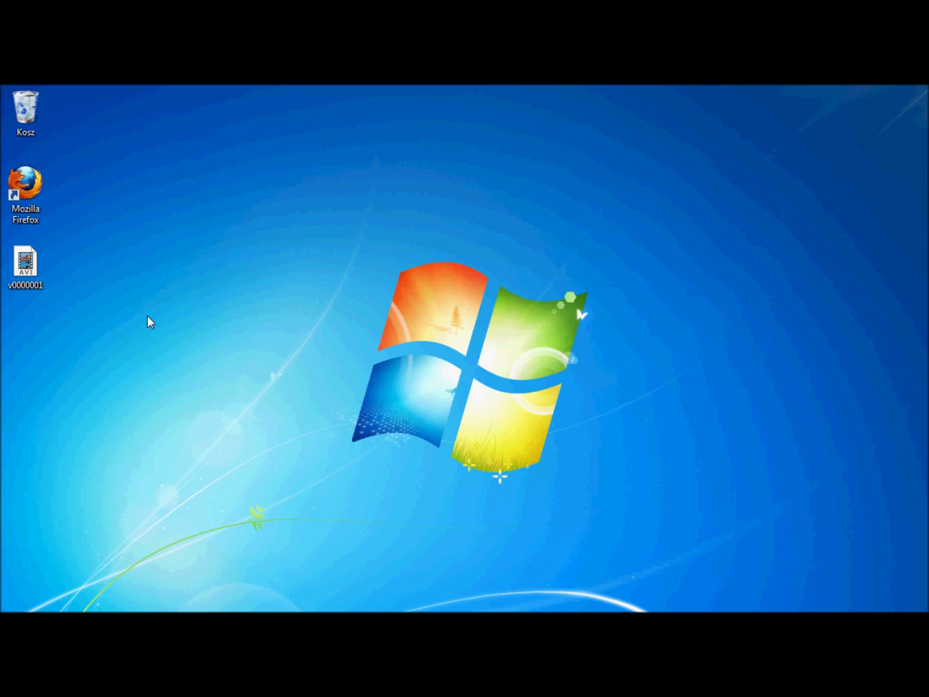
Launch pgAdmin III and connect to the PostgreSQL 8.3 server with the superuser password
key(super)
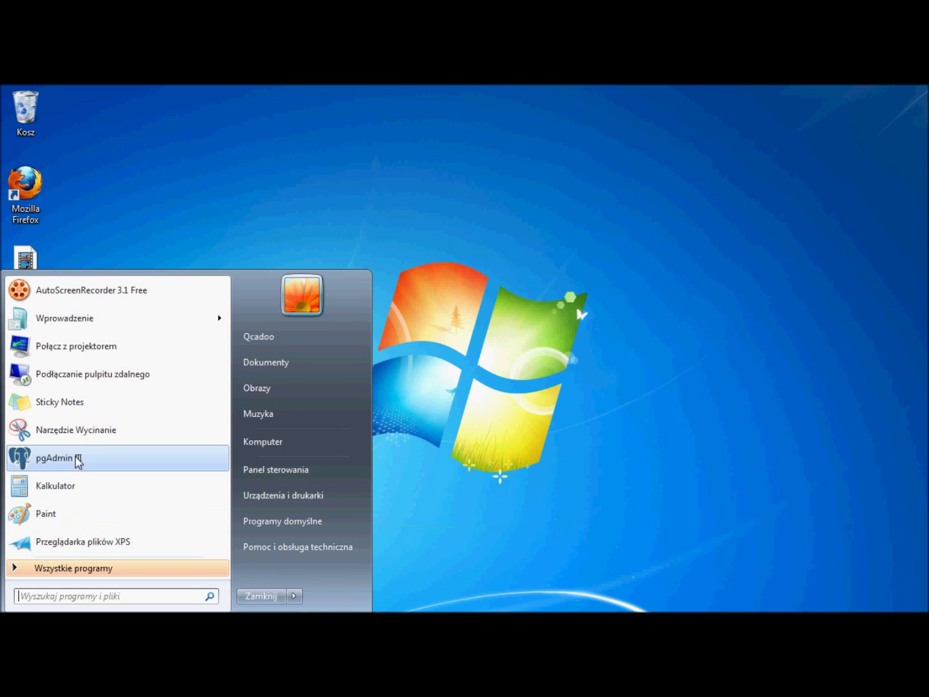
click(77, 459)
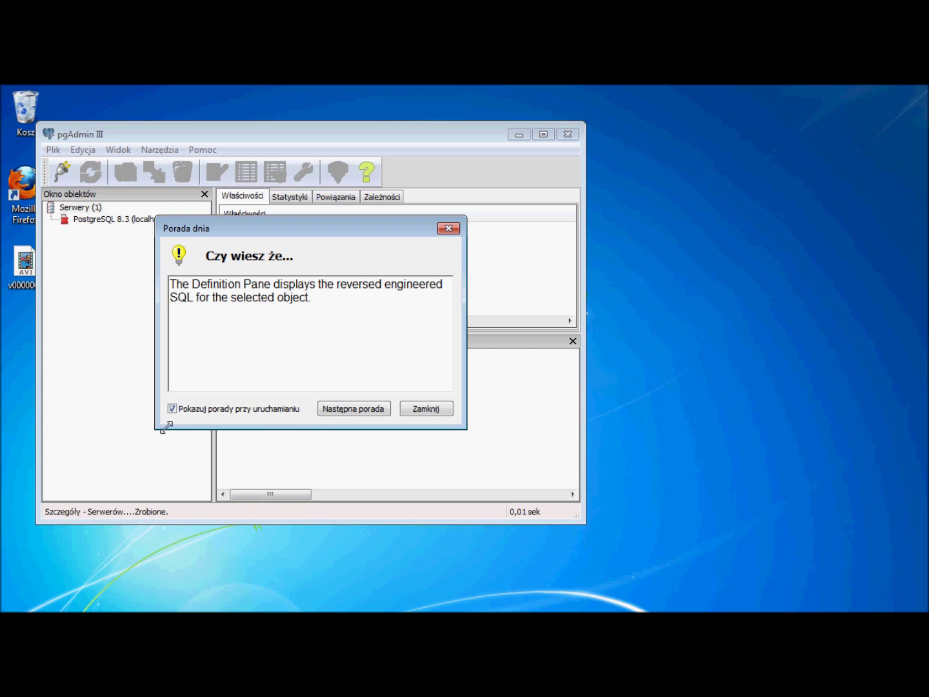
click(435, 412)
right_click(89, 217)
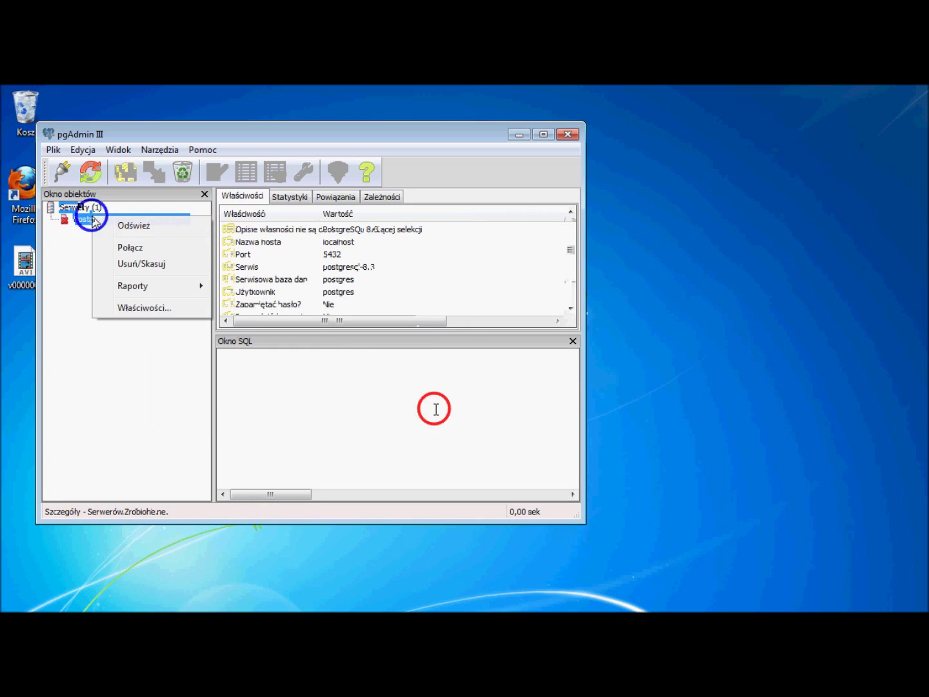
click(117, 248)
text(postgres123)
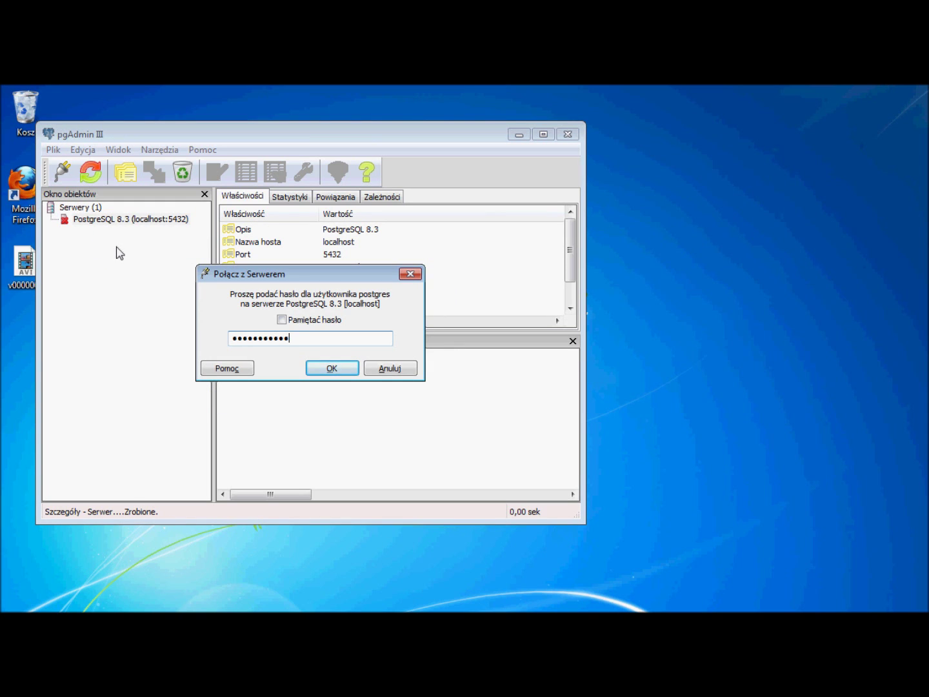
click(332, 368)
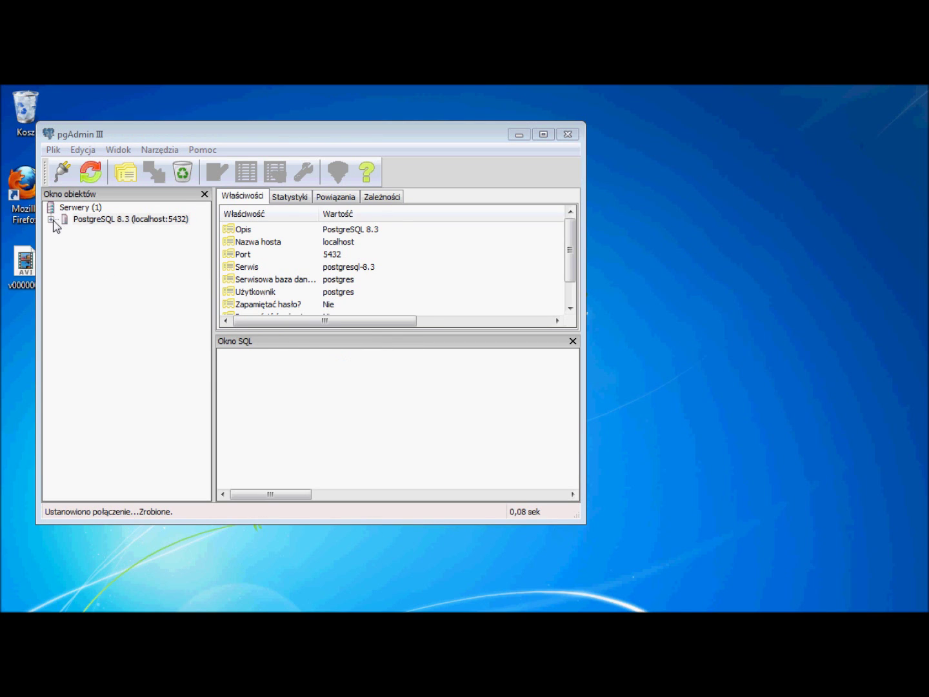
Expand the server tree to show the Bazy danych list with the postgres database
click(54, 226)
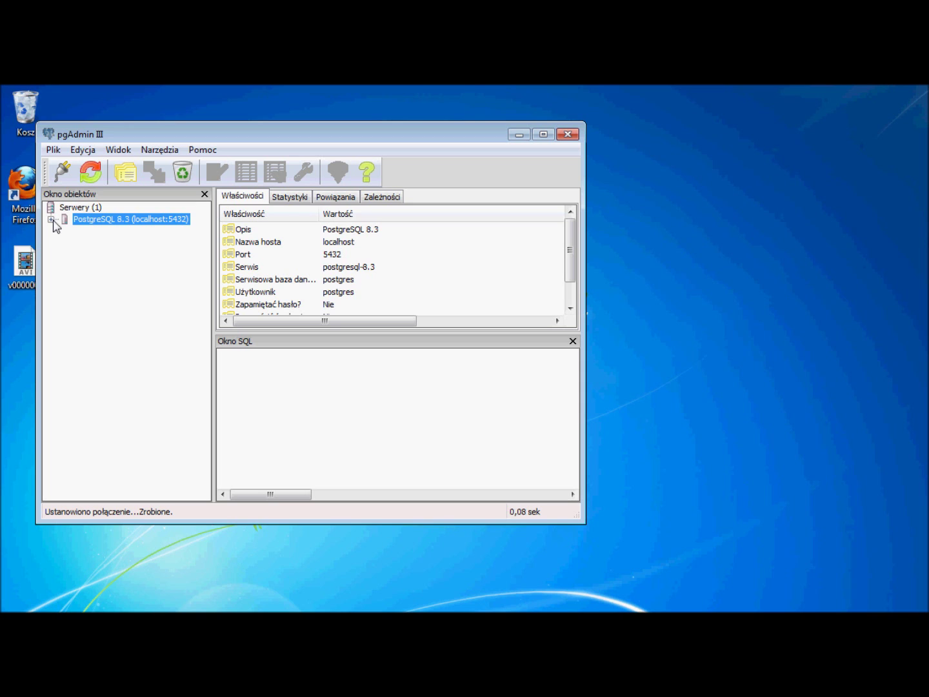
click(51, 220)
click(65, 230)
click(93, 230)
Add a new database named 'mes' with owner postgres under Bazy danych
right_click(98, 232)
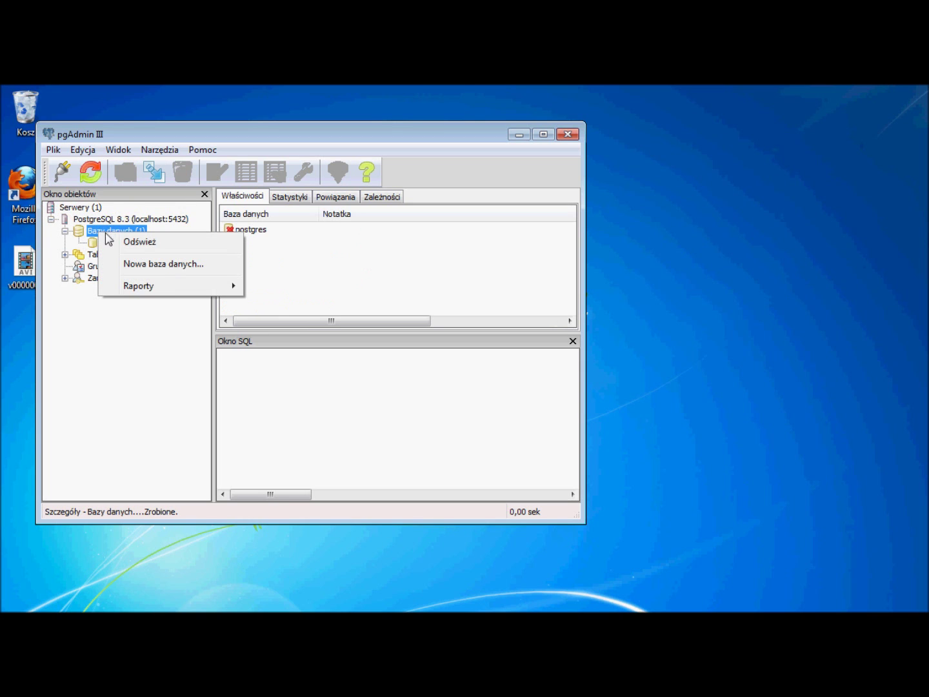
click(140, 265)
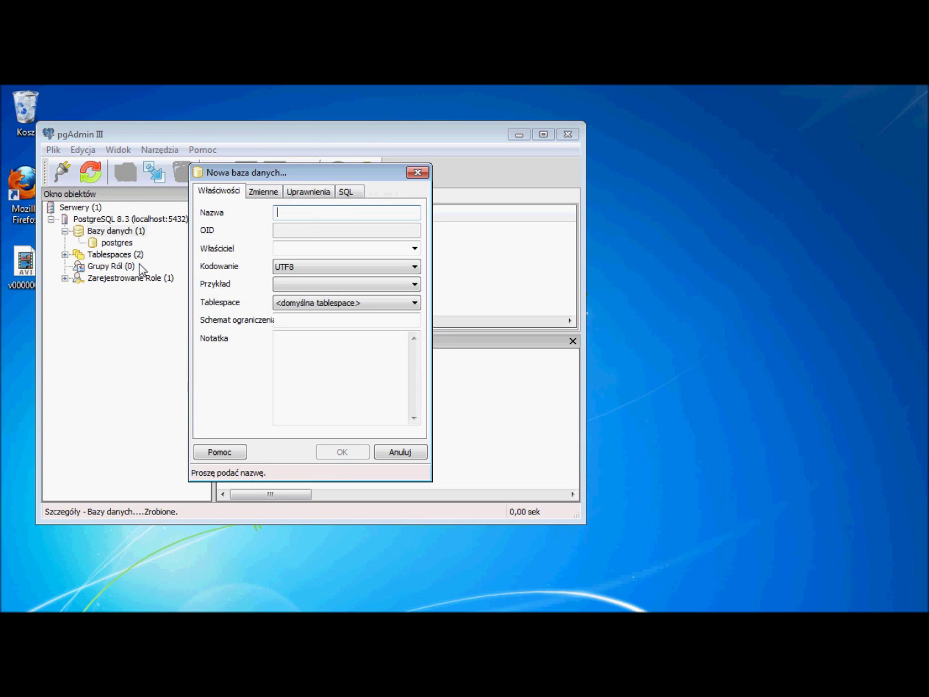
text(mes)
key(Tab)
text(postgres)
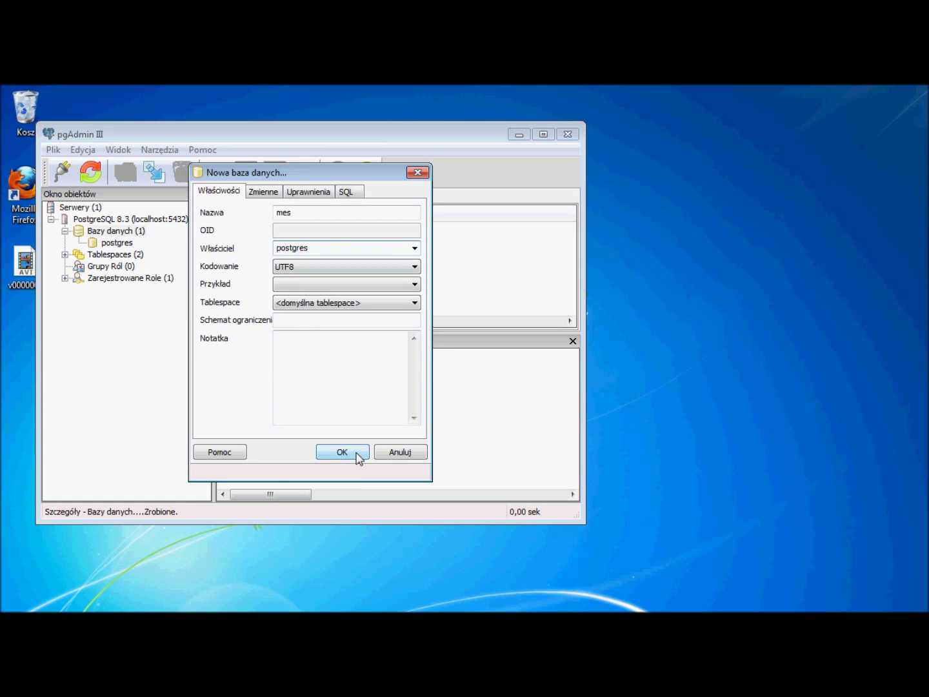
click(358, 456)
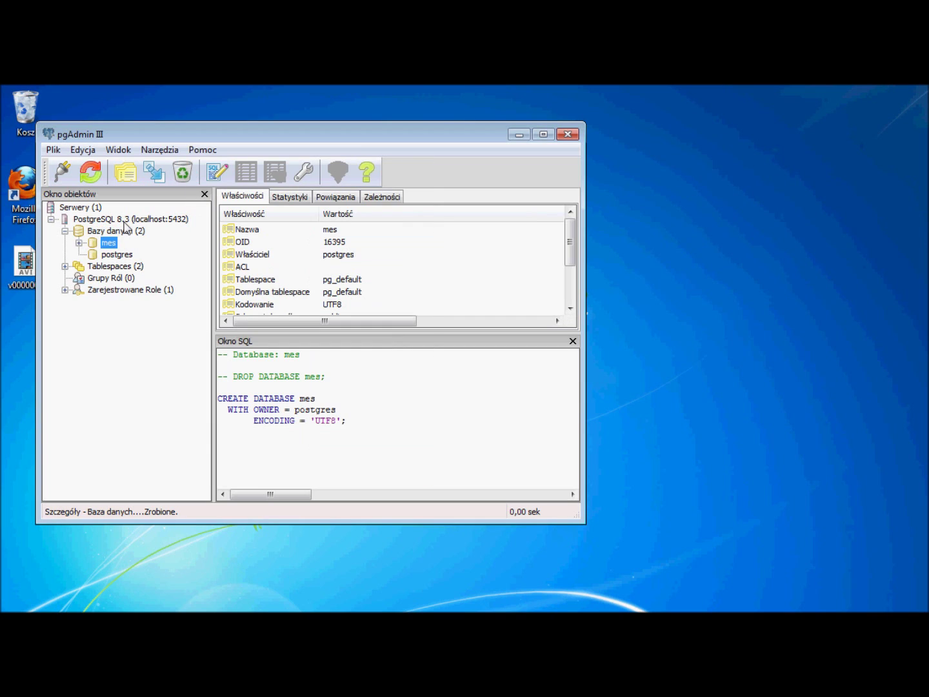
Close pgAdmin, browse to C:\Program Files\Java\jdk1.6.0_26 and copy its address as text
click(568, 136)
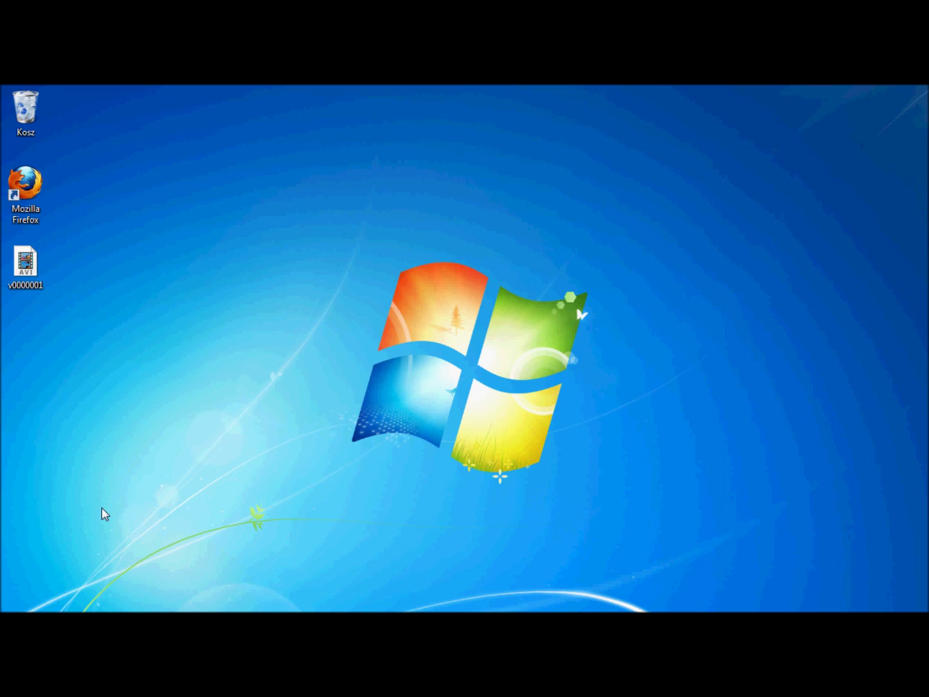
click(7, 620)
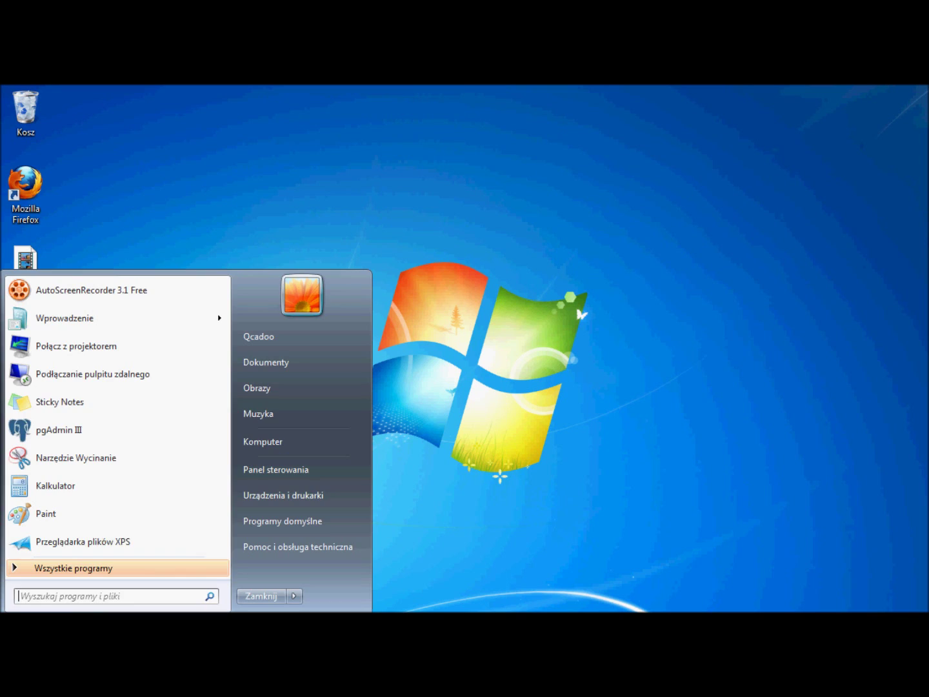
click(262, 442)
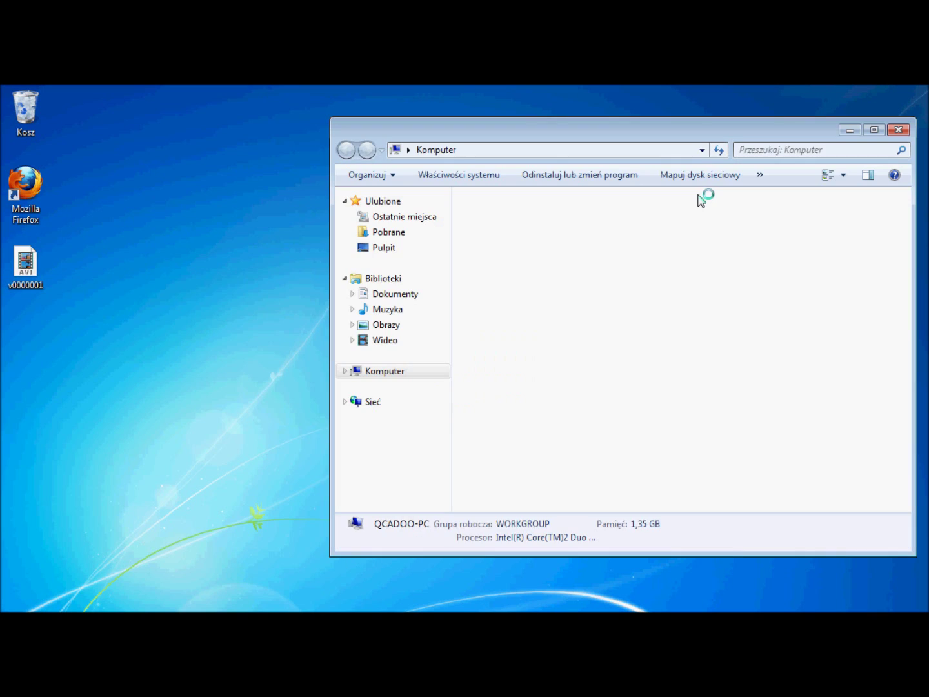
double_click(495, 237)
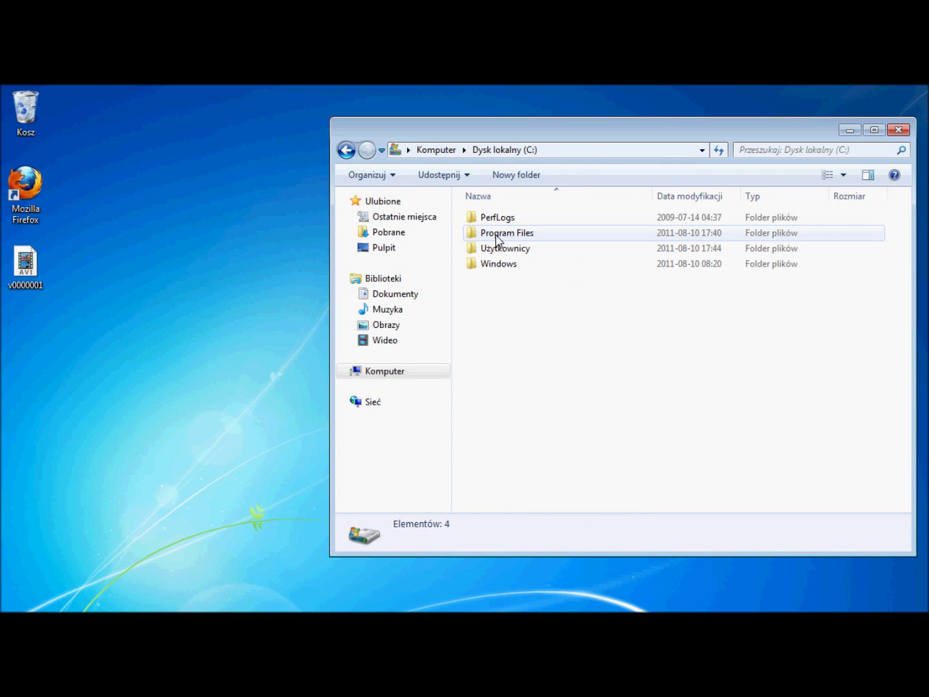
double_click(510, 233)
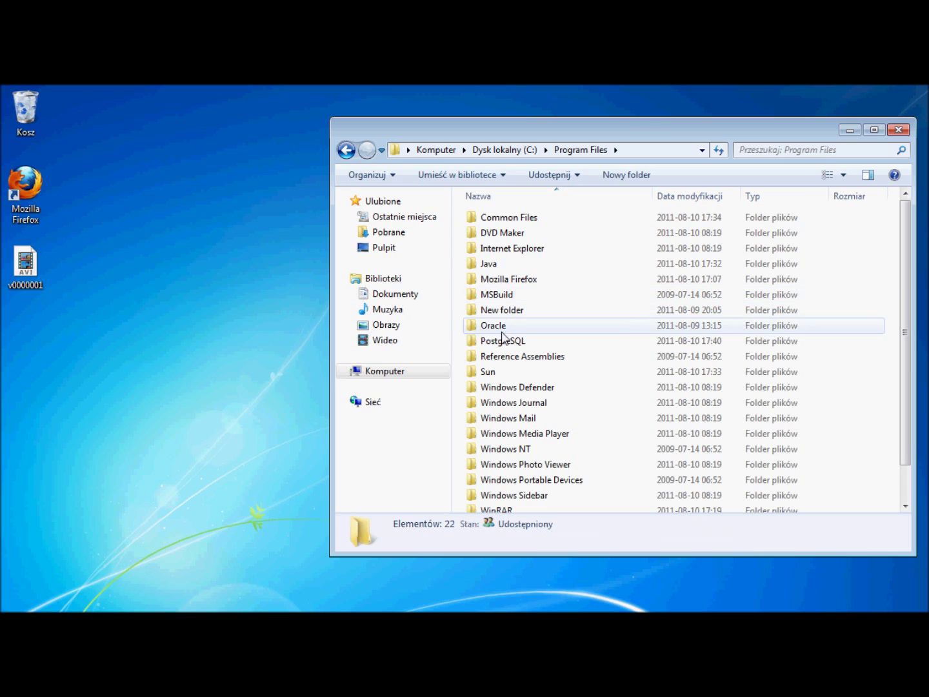
double_click(490, 265)
click(494, 218)
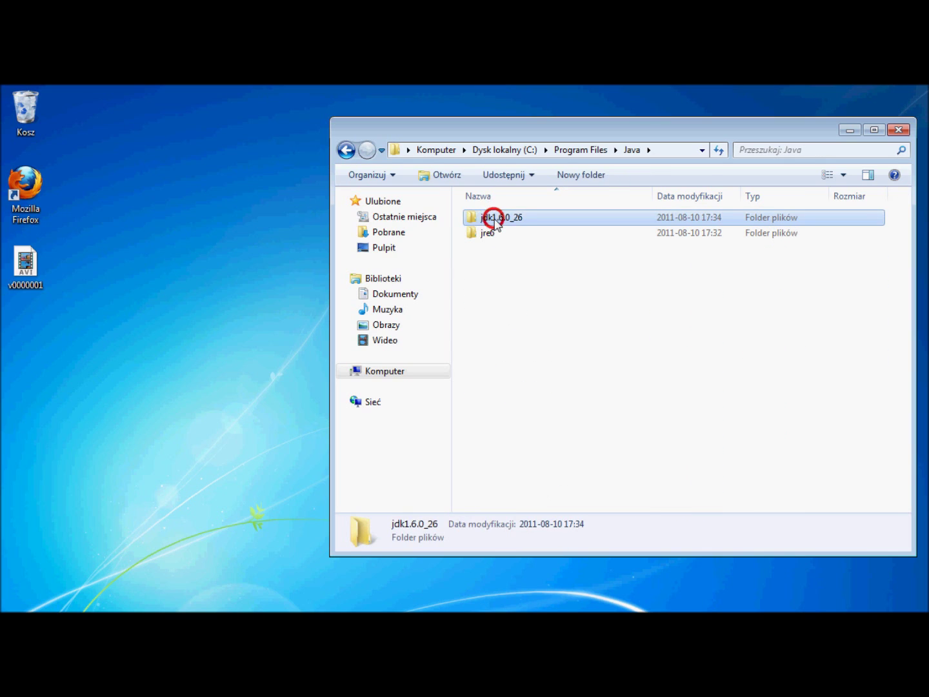
double_click(493, 217)
right_click(675, 154)
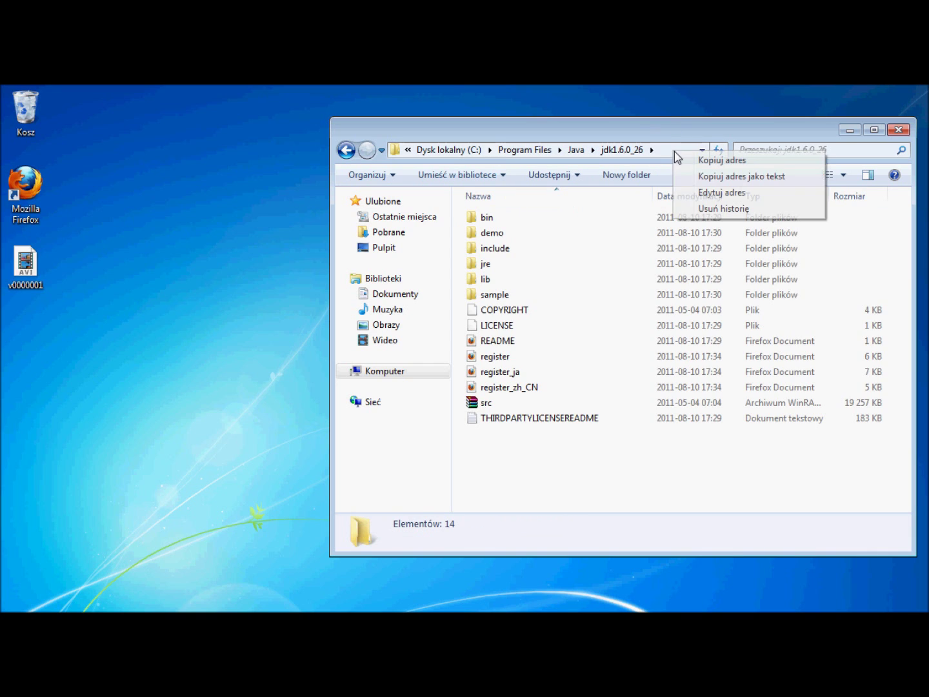
click(701, 176)
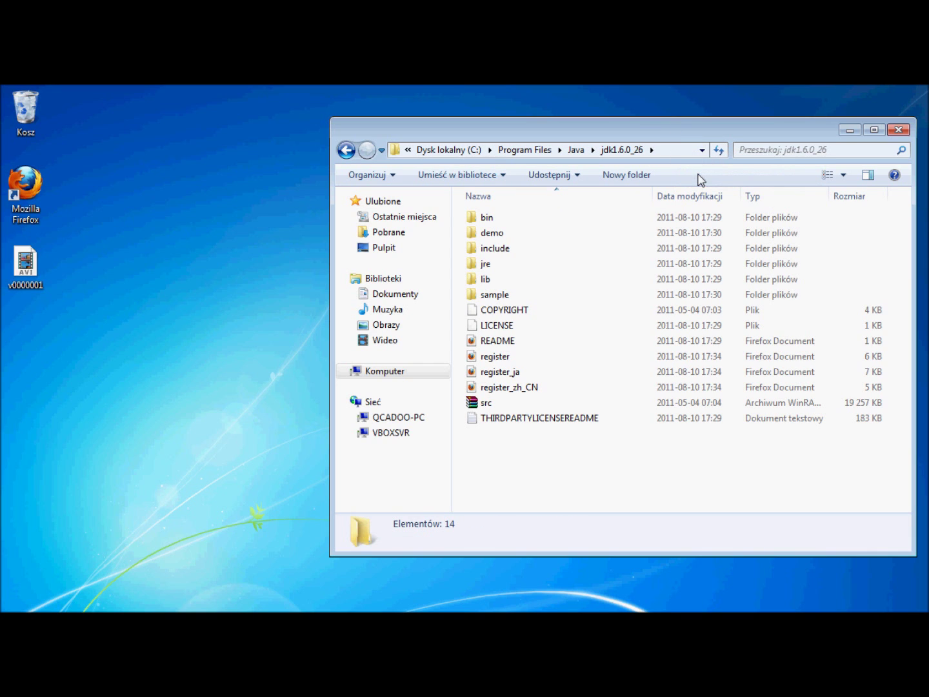
Reach Control Panel via Komputer and open System > Zaawansowane ustawienia systemu > Zmienne środowiskowe
click(898, 131)
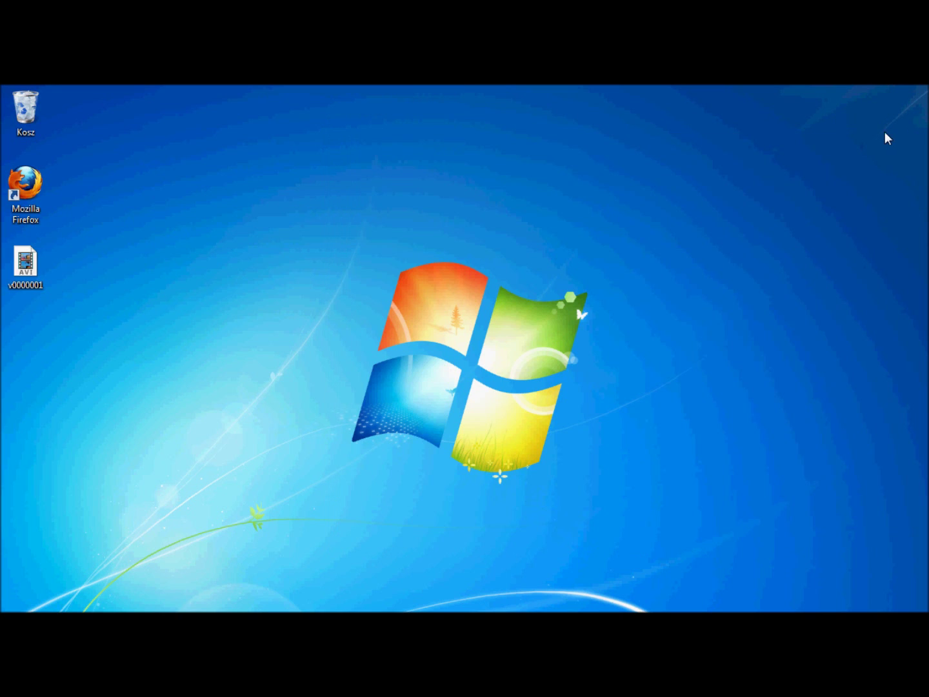
click(5, 609)
click(288, 441)
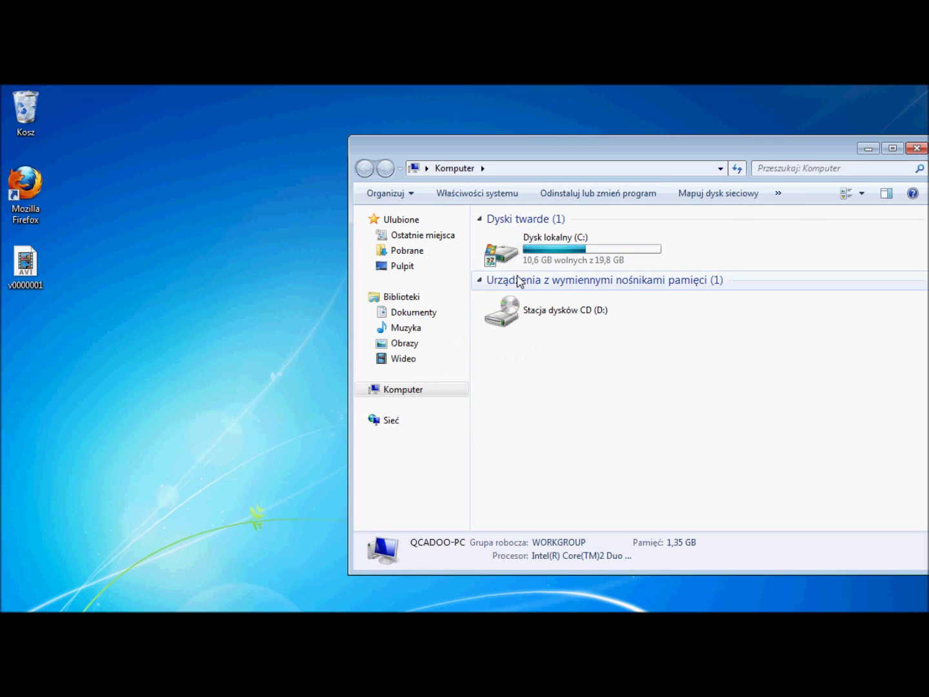
click(778, 193)
click(830, 213)
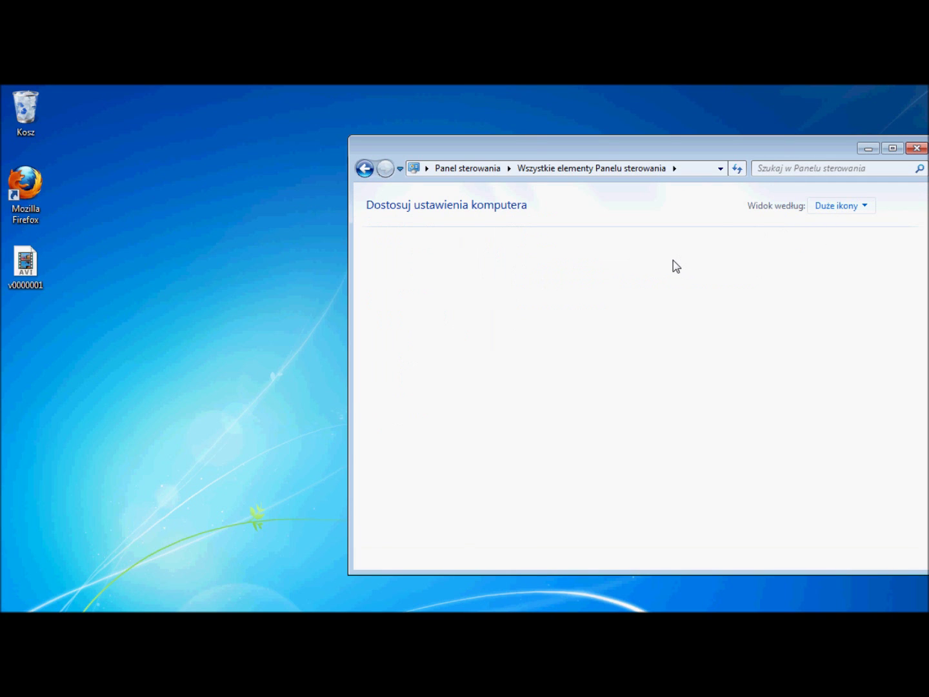
drag(922, 386, 909, 540)
click(783, 445)
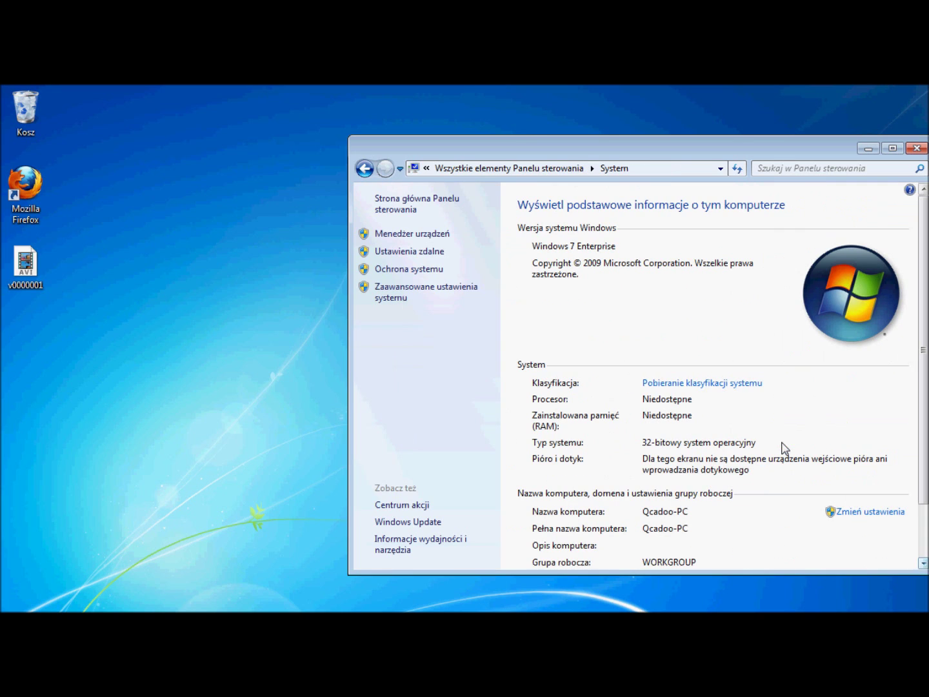
click(385, 296)
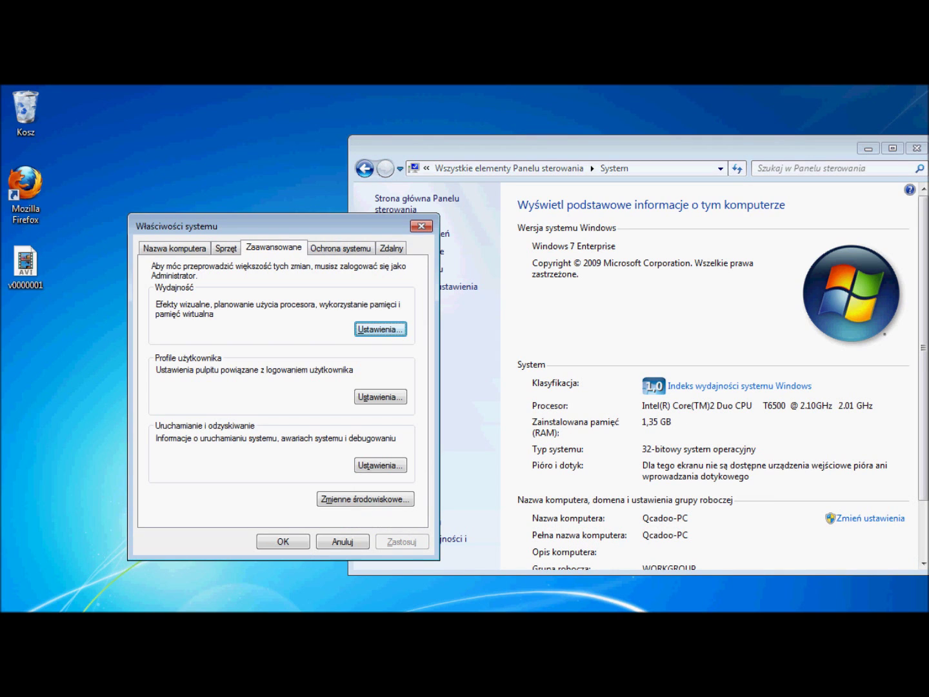
key(alt+n)
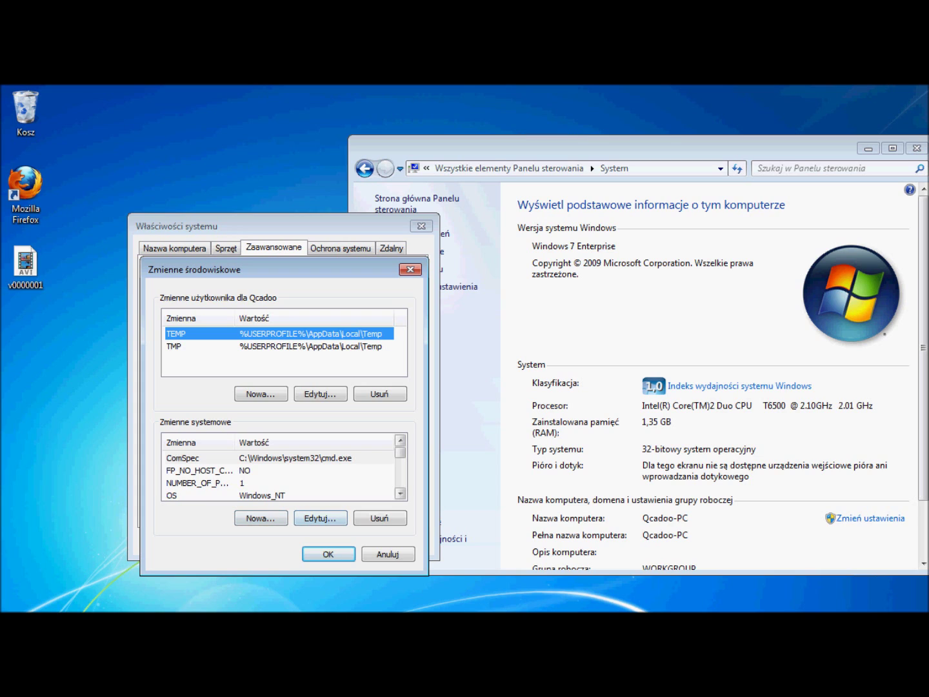
Prepend the JDK path followed by ';' to the Path system variable
click(400, 494)
click(400, 493)
click(400, 494)
click(193, 471)
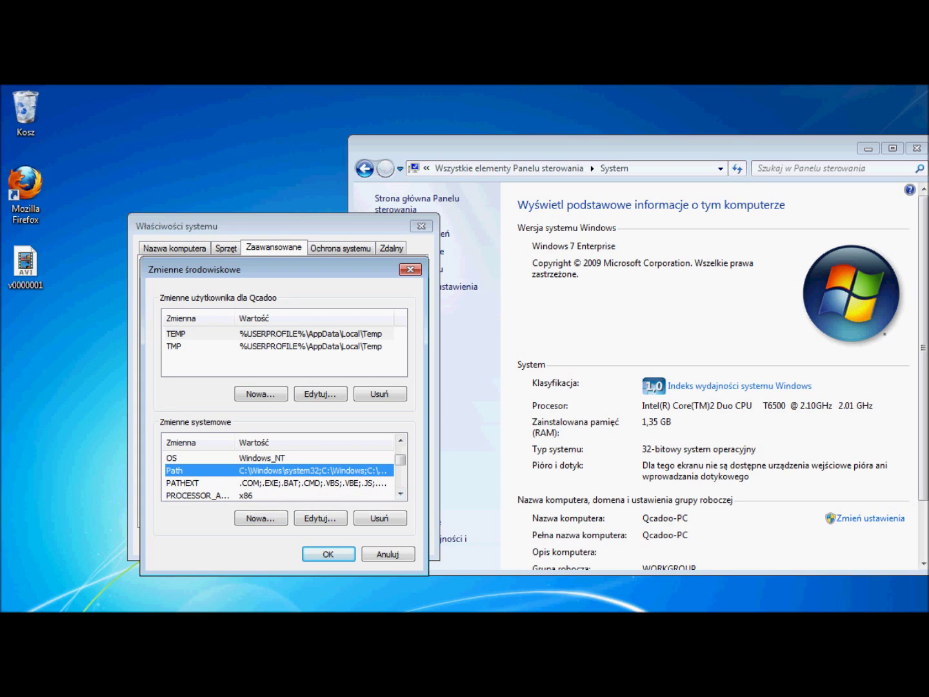
double_click(193, 471)
click(271, 361)
right_click(272, 361)
click(307, 421)
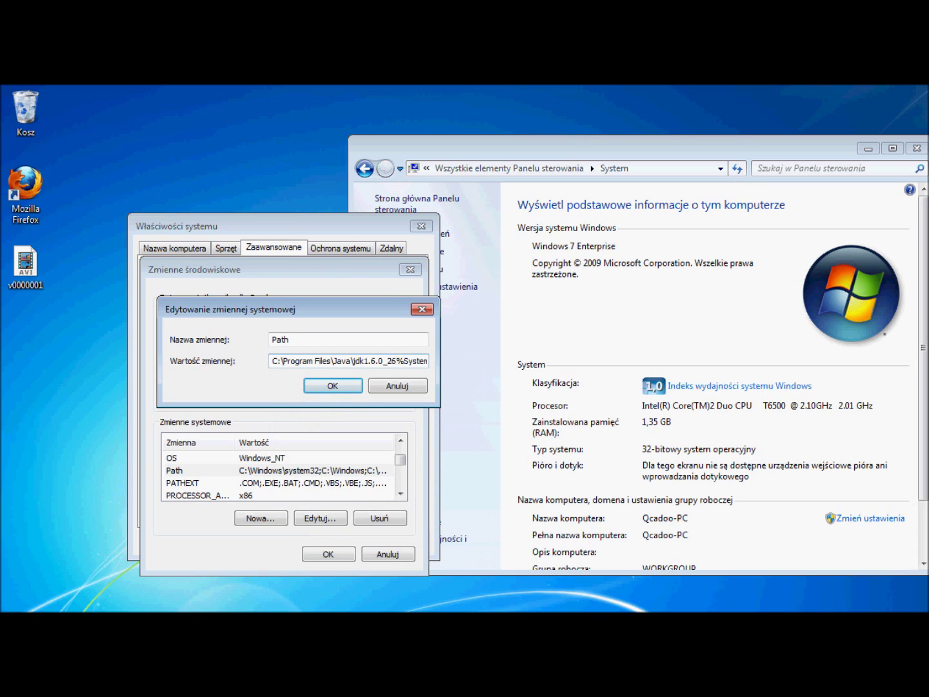
text(;)
click(332, 386)
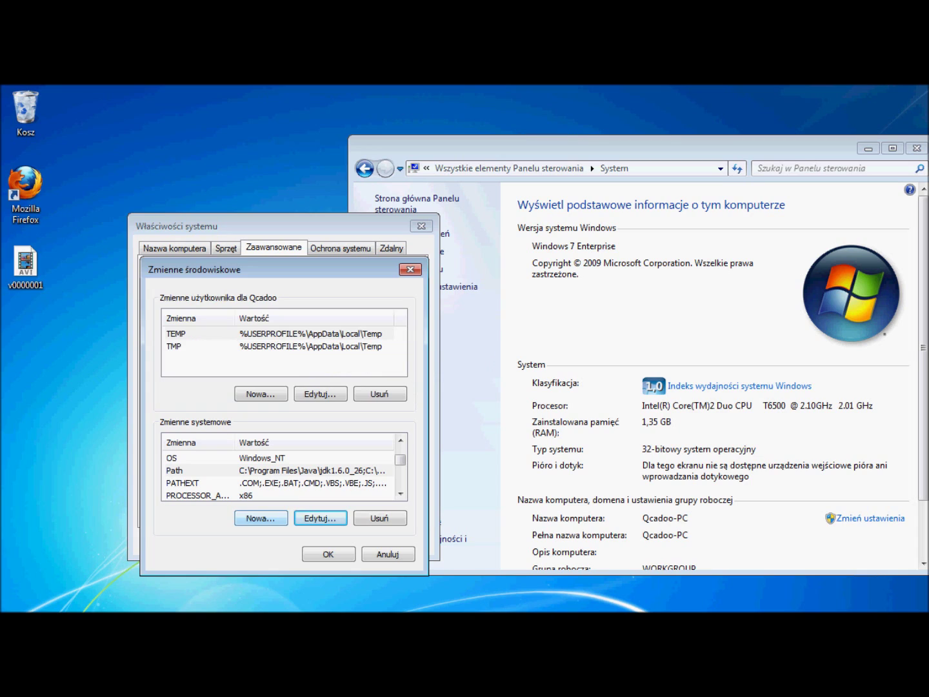
Add system variable JAVA_HOME = C:\Program Files\Java\jdk1.6.0_26 and confirm both dialogs
click(261, 518)
text(JAVA)
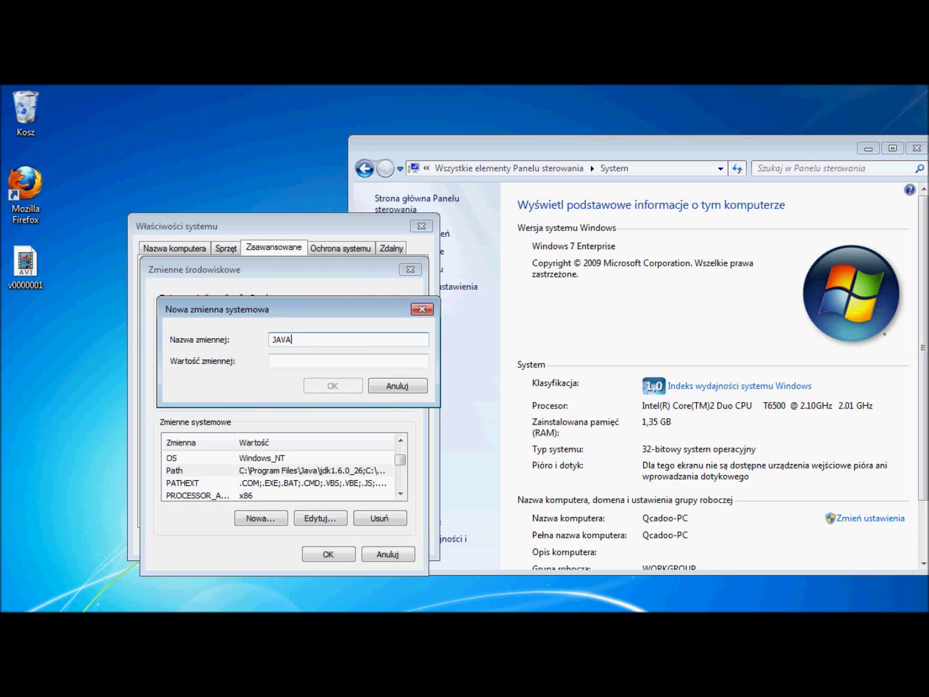
text(_HOME)
key(Tab)
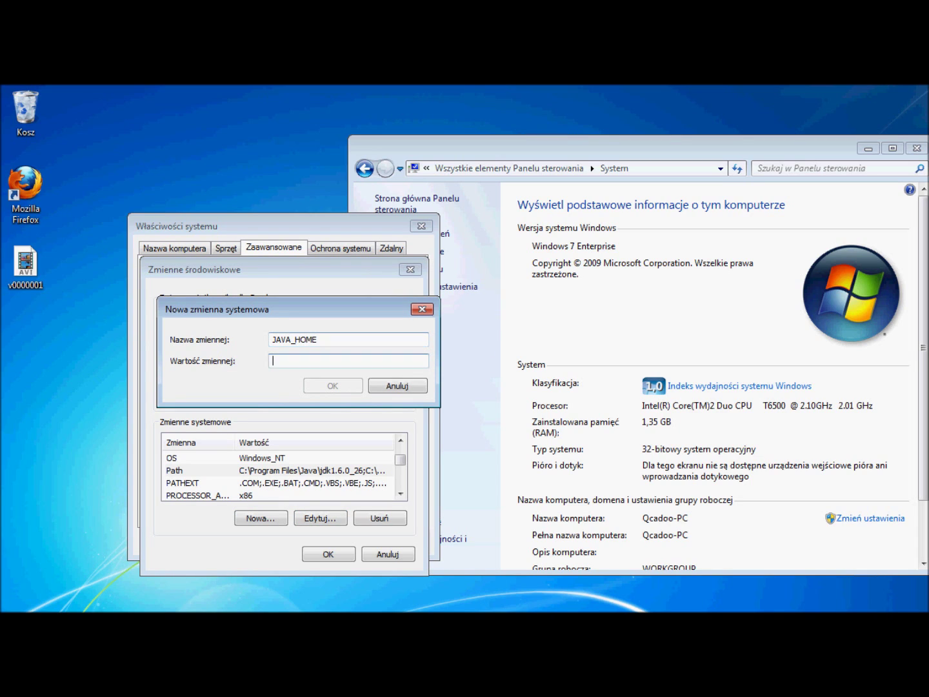
right_click(364, 358)
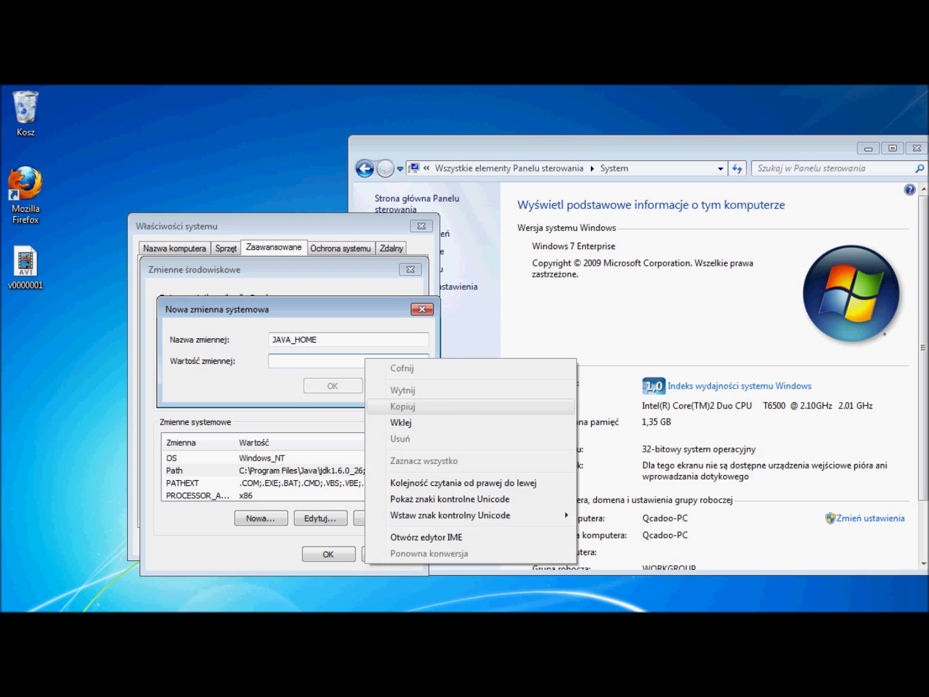
click(395, 423)
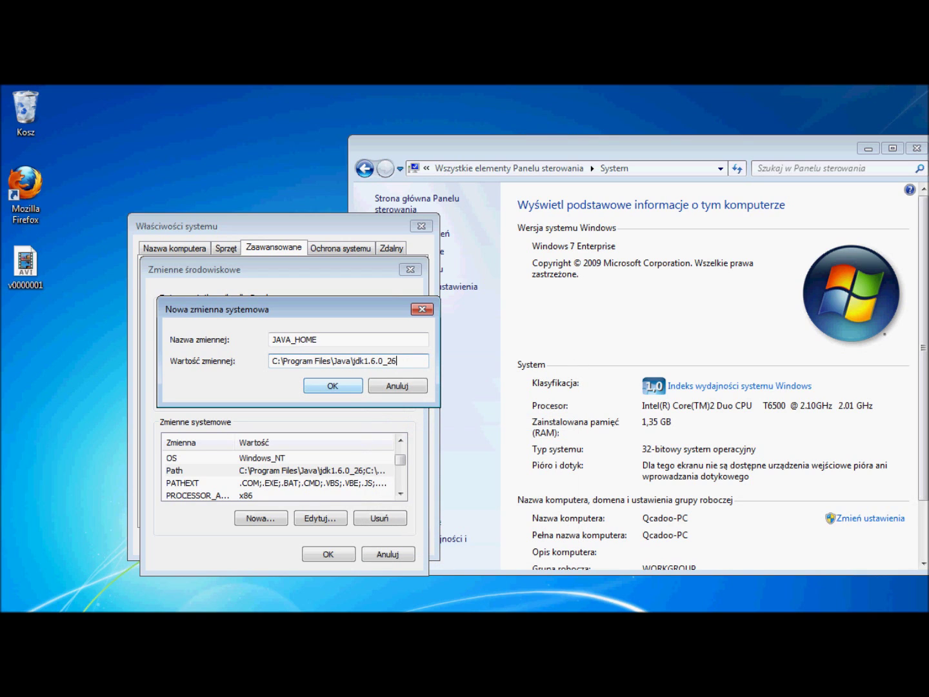
key(Return)
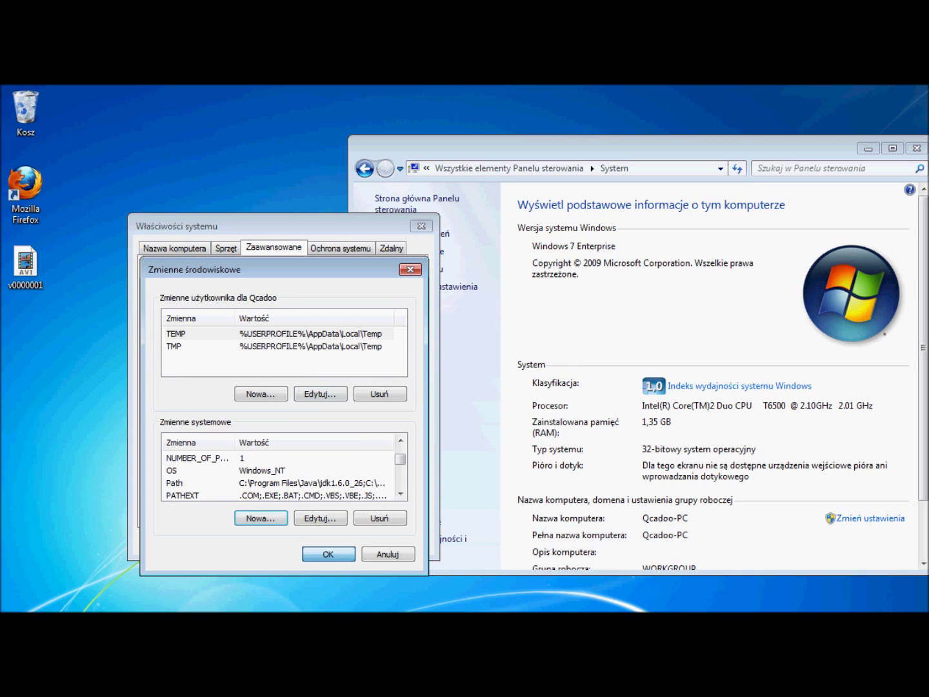
key(Return)
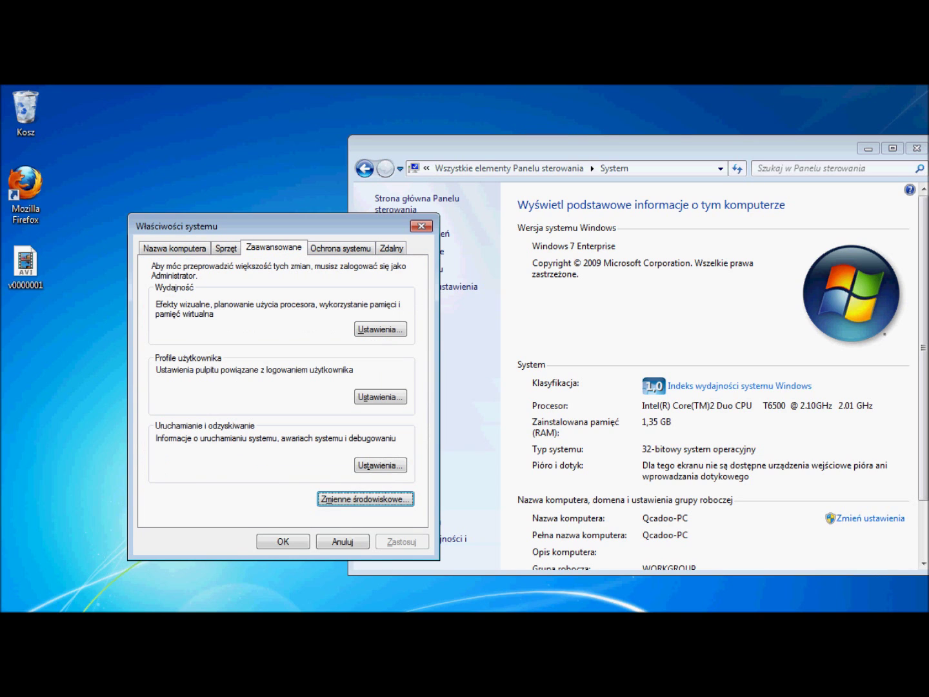
click(283, 542)
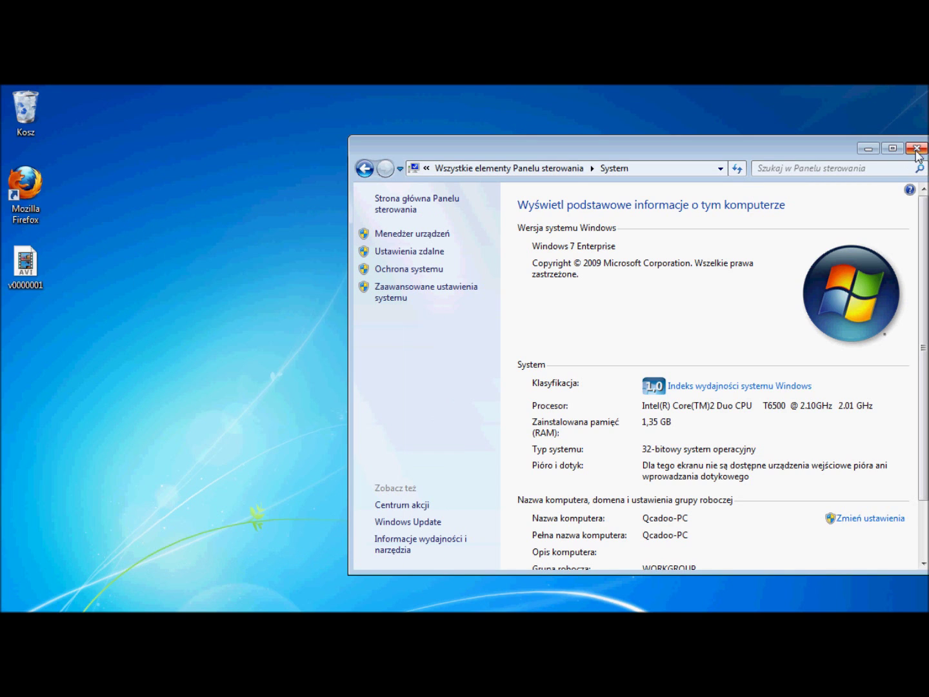
Open the qcadoo-mes-bin-0.4.5-stable archive from the Pobrane (Downloads) folder in WinRAR
click(917, 149)
click(20, 612)
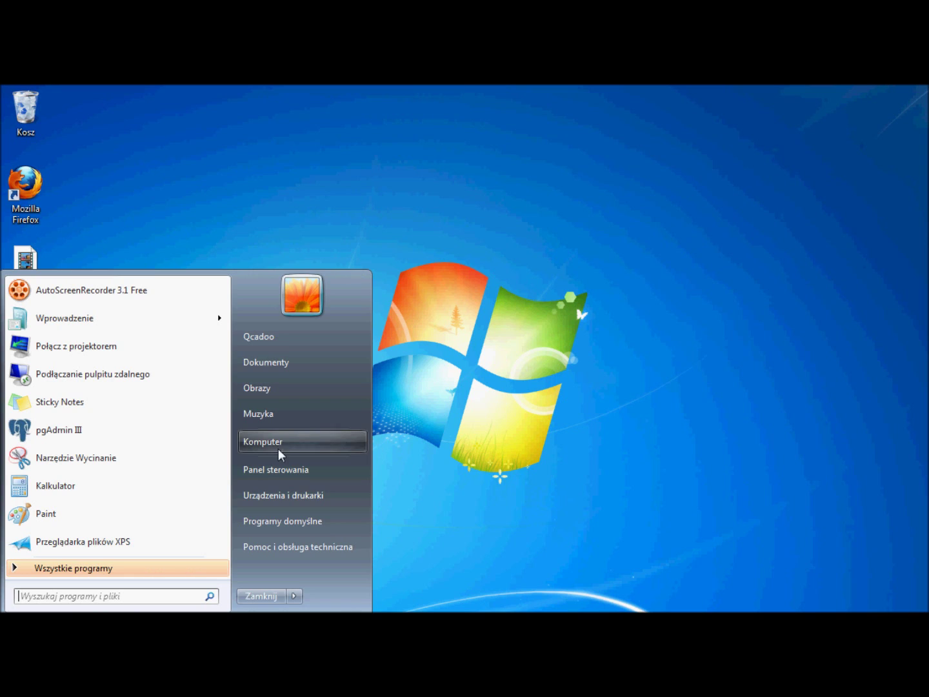
click(281, 441)
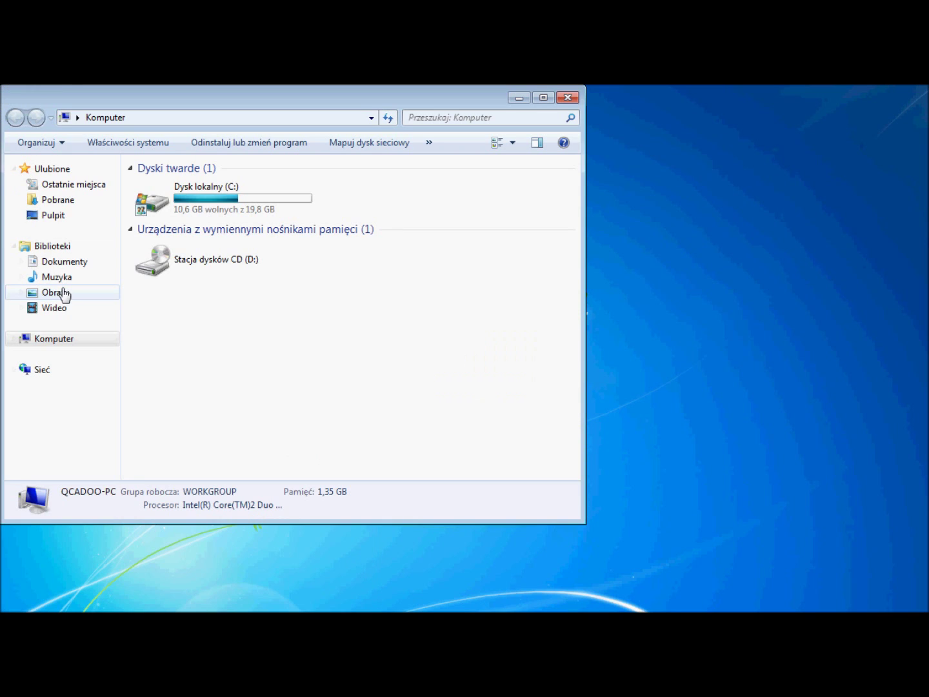
click(51, 200)
click(141, 216)
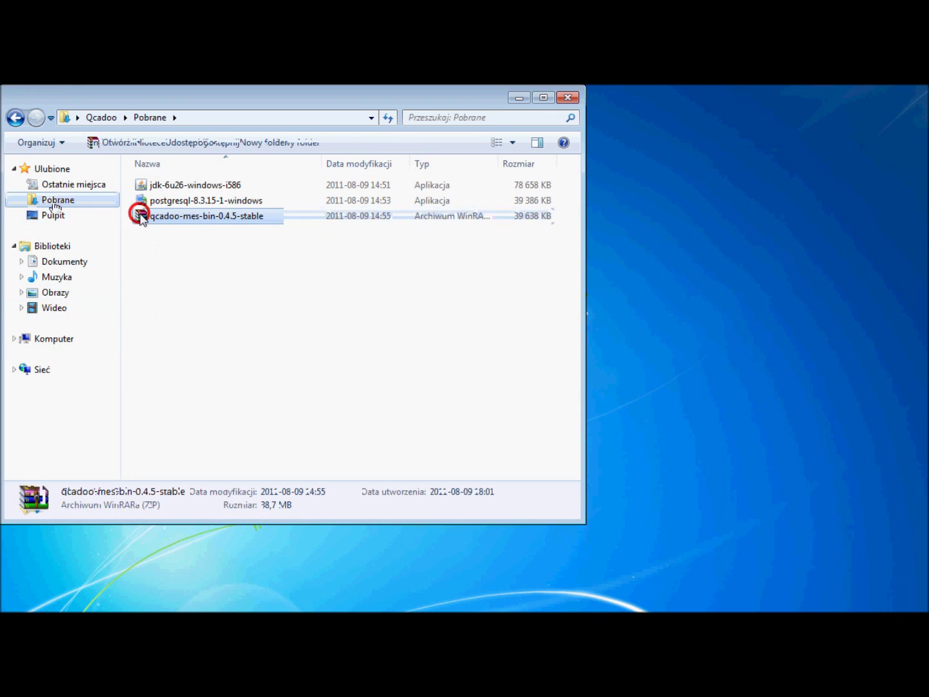
double_click(143, 220)
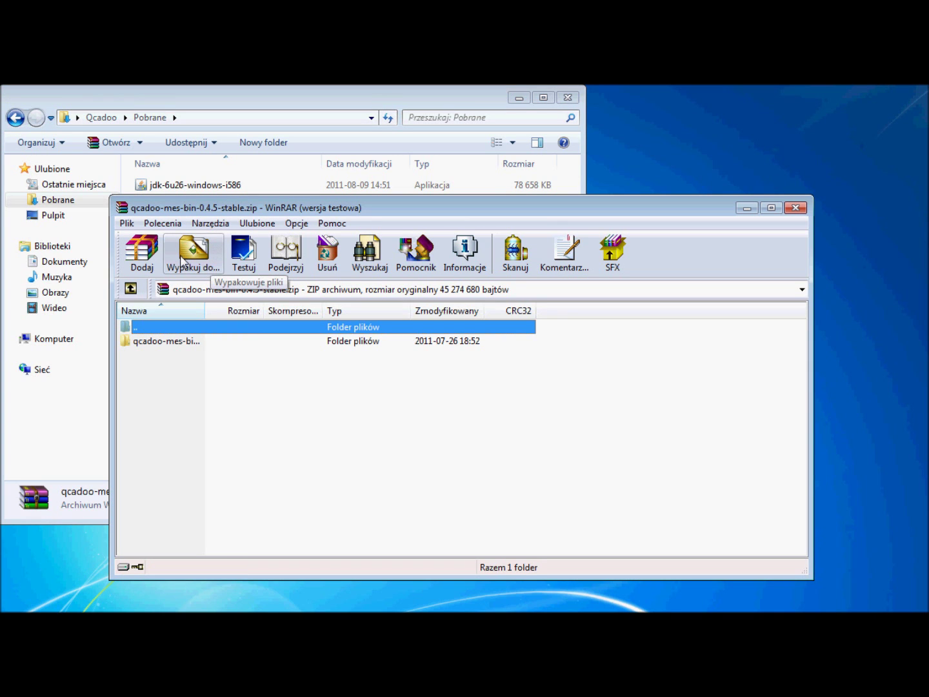
Extract the archive with Wypakuj do... to Pulpit (the Desktop)
click(186, 259)
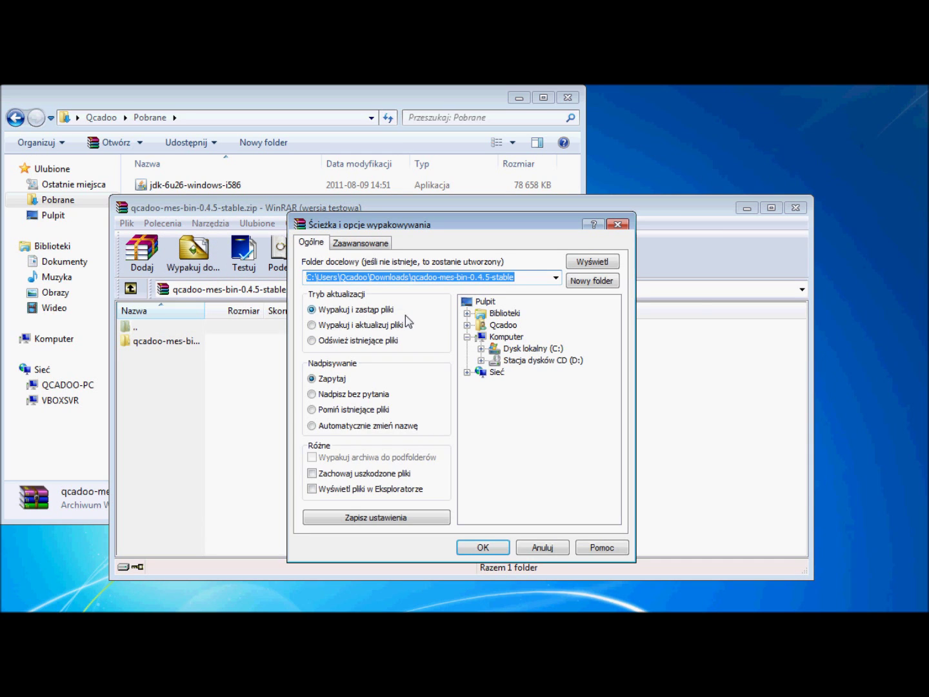
click(488, 302)
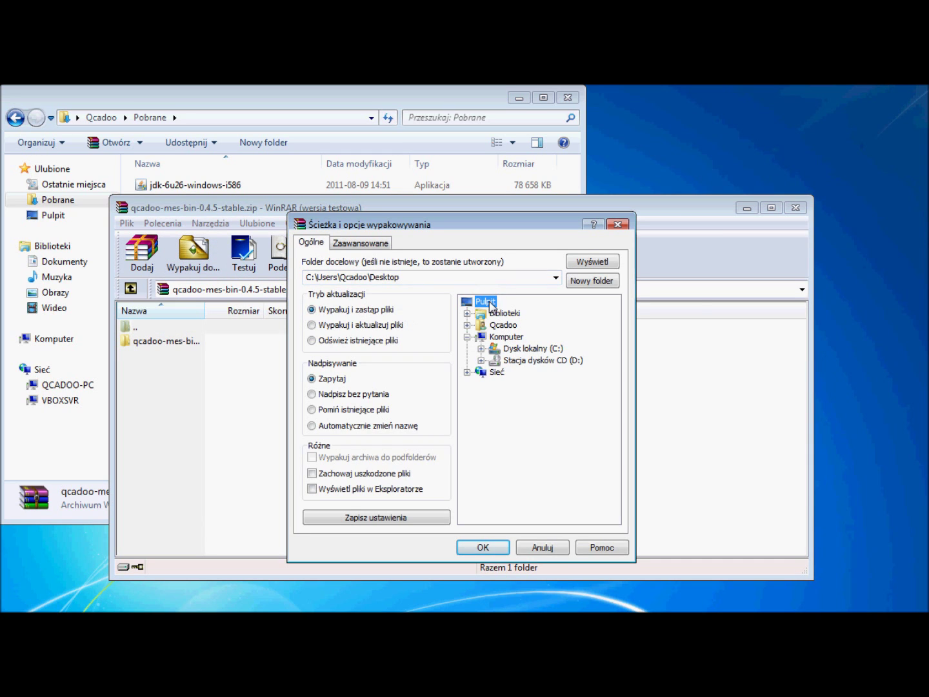
click(498, 549)
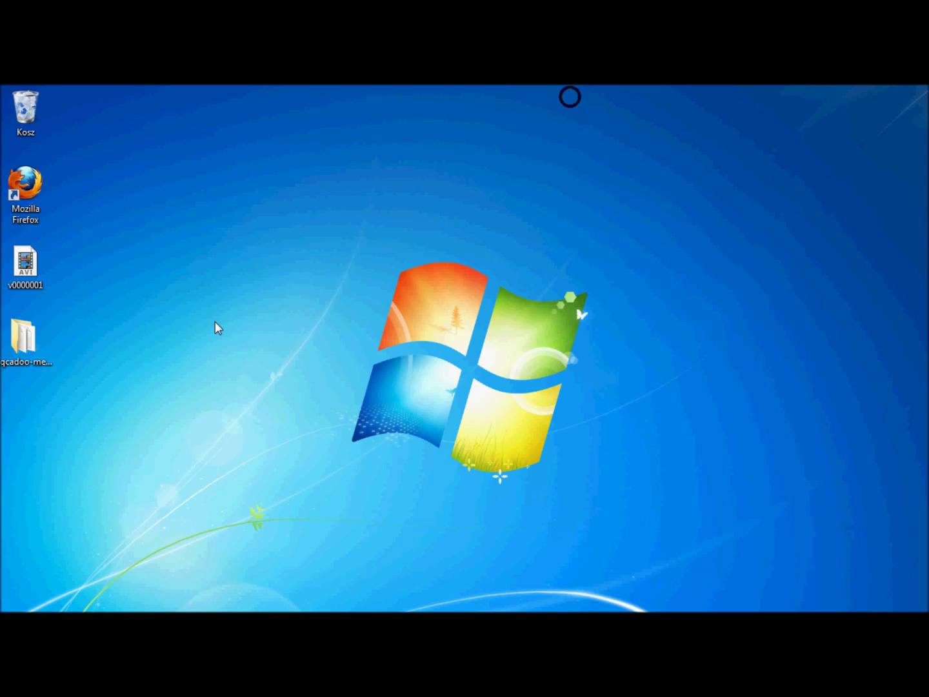
Launch Command Prompt by searching for cmd in the Start menu
key(super)
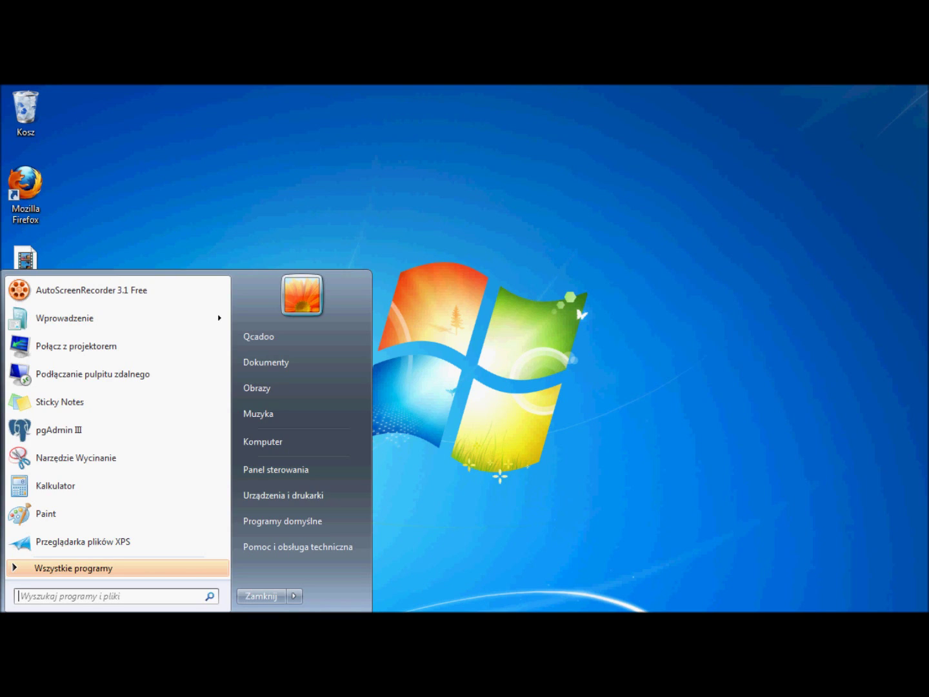
click(31, 596)
text(cmd)
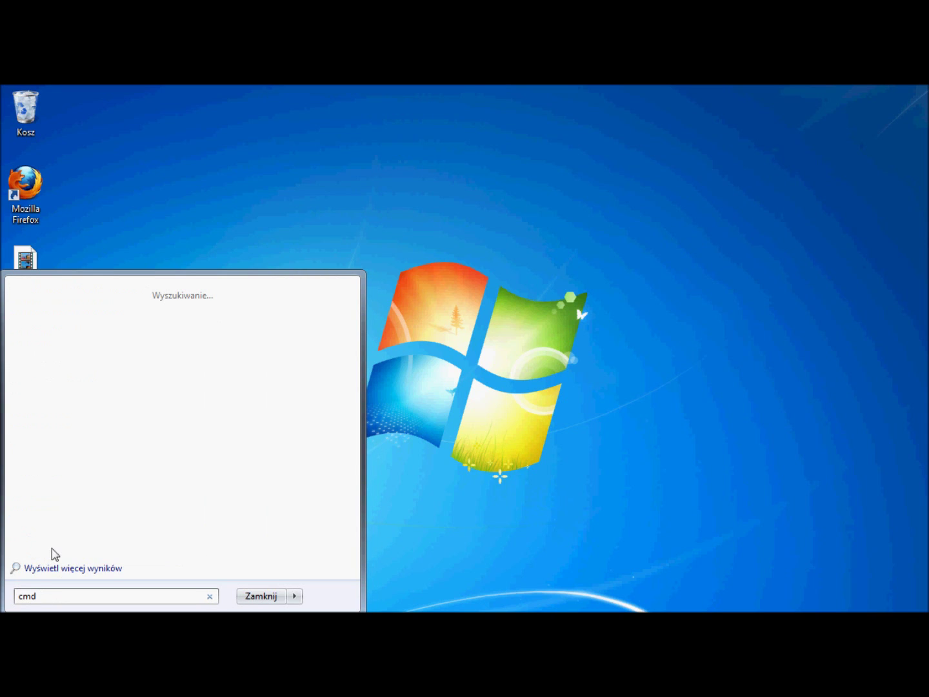
click(55, 316)
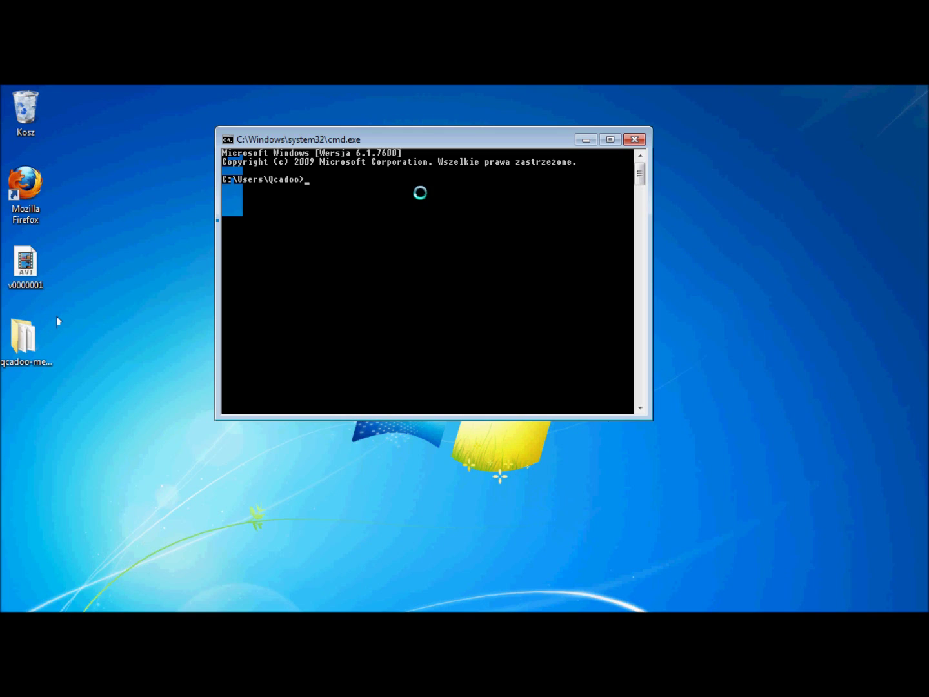
Change directory into the extracted qcadoo-mes folder by dragging it onto the cd command
text(cd)
click(26, 339)
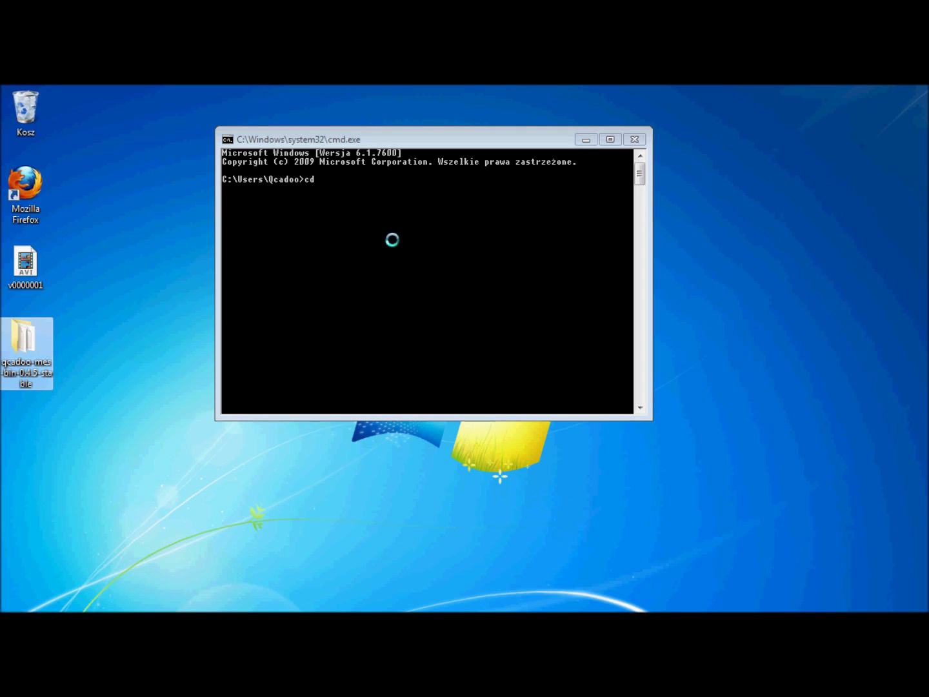
drag(26, 339, 392, 239)
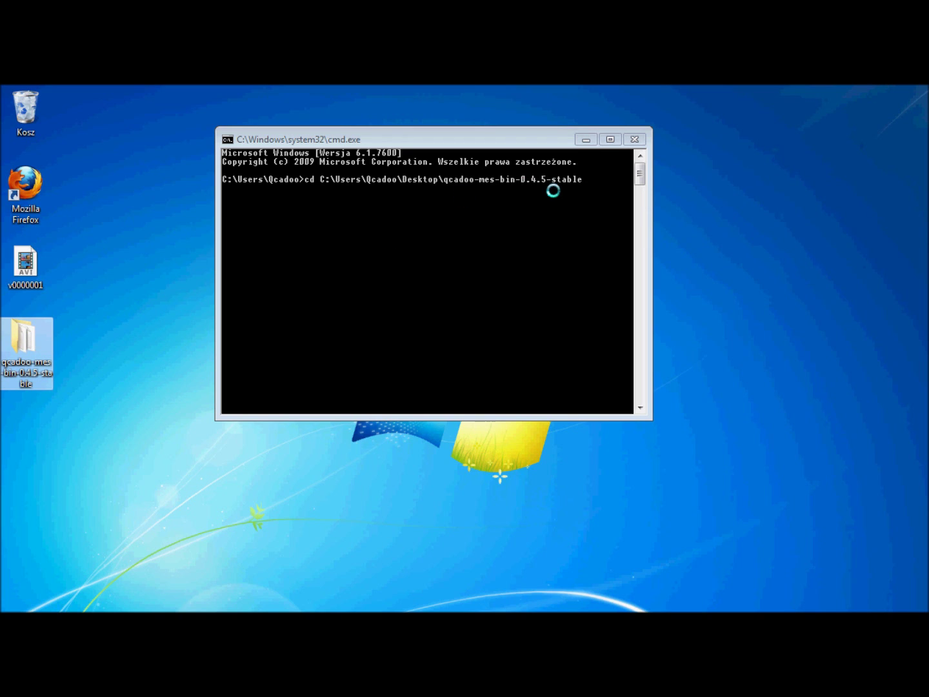
click(582, 182)
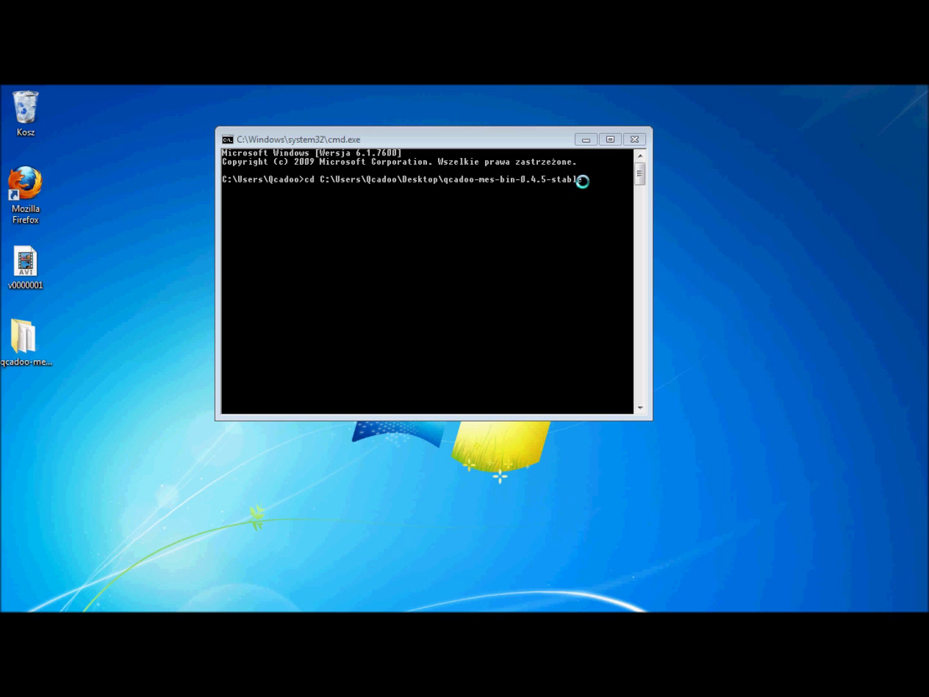
click(583, 181)
key(Return)
Run startup.bat from the bin folder to start Tomcat, then minimise both console windows
text(cd bin)
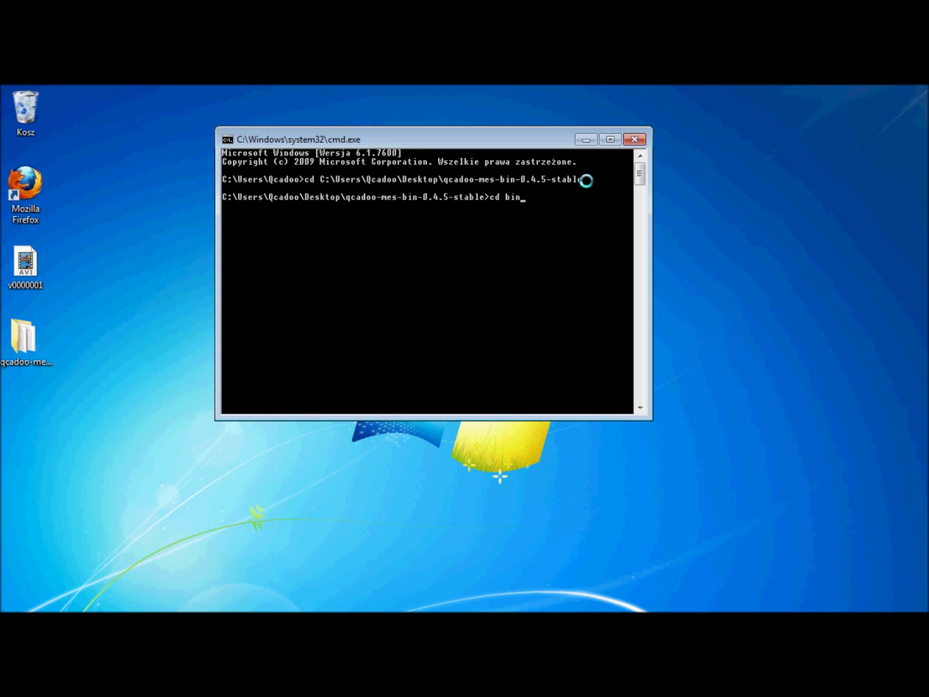
key(Return)
text(startu)
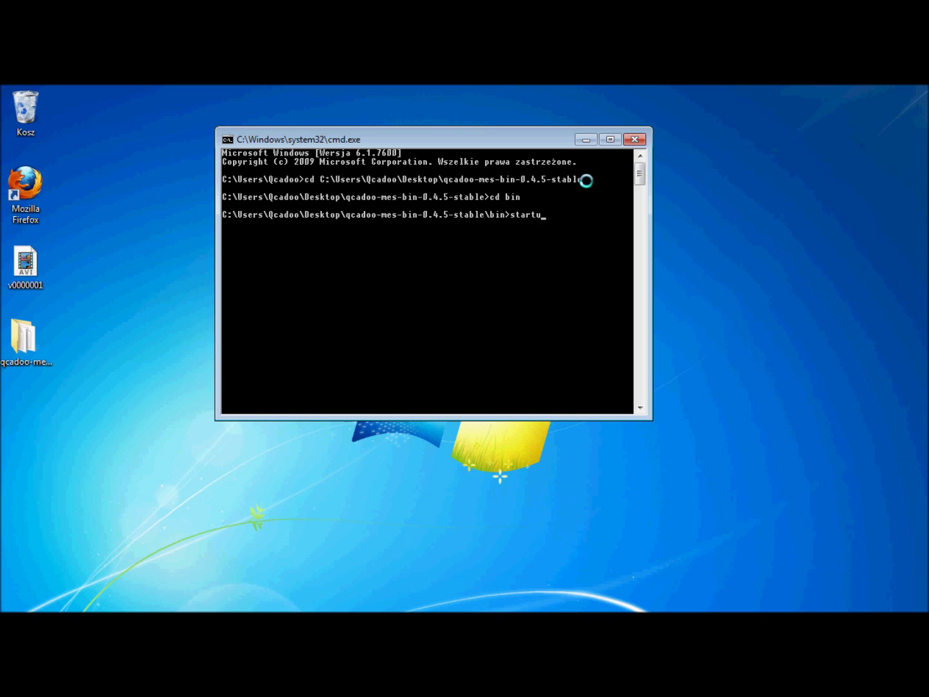
text(p.bat)
drag(586, 181, 590, 275)
key(Return)
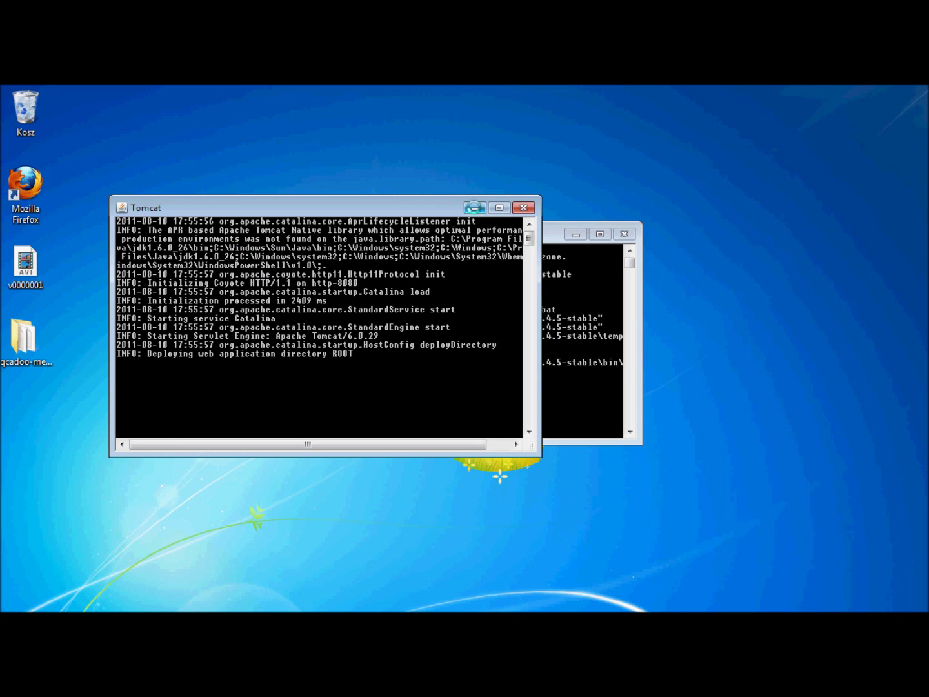
click(473, 206)
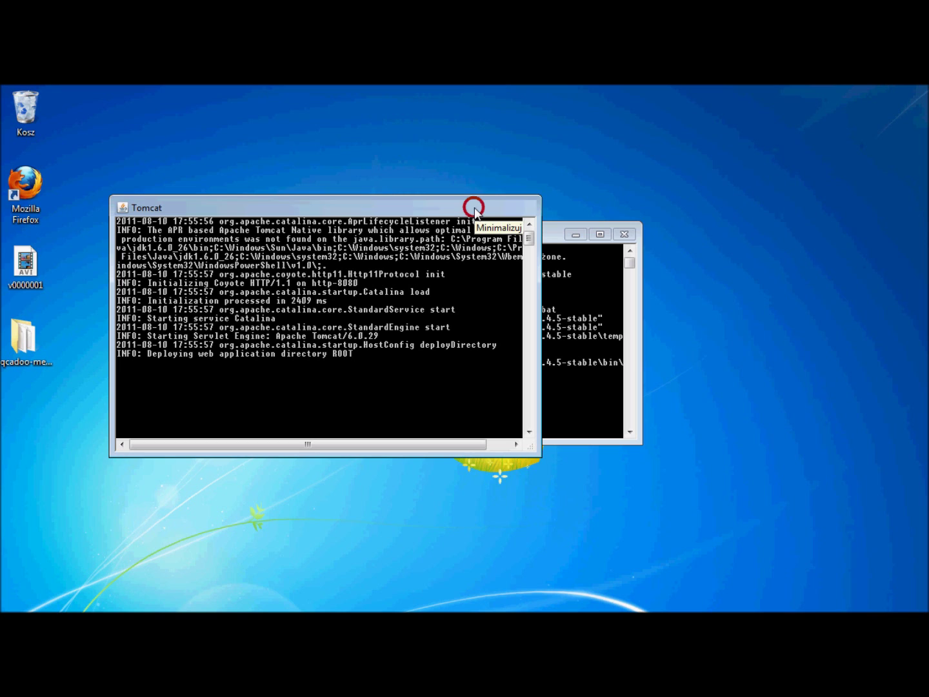
click(577, 235)
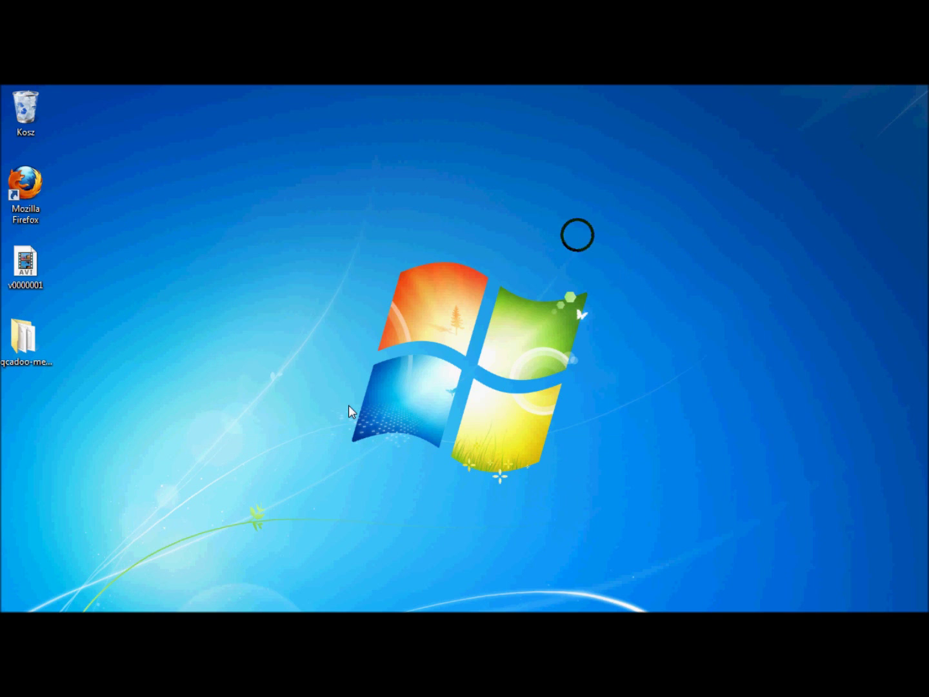
Switch to the Register Your Software Firefox window from the taskbar
mouse_move(194, 610)
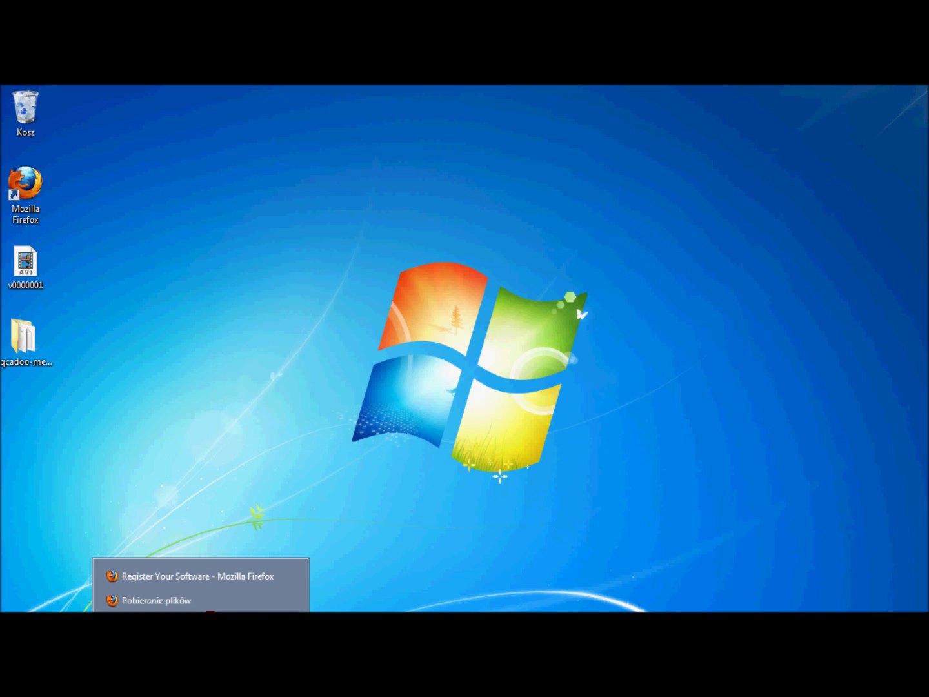
click(182, 502)
click(206, 617)
click(210, 574)
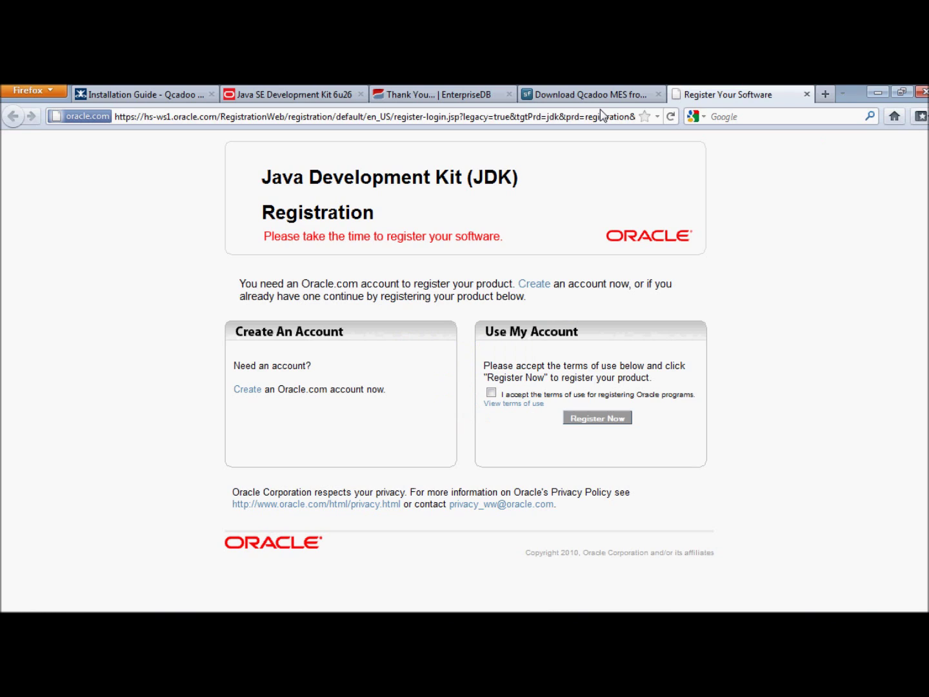
click(611, 117)
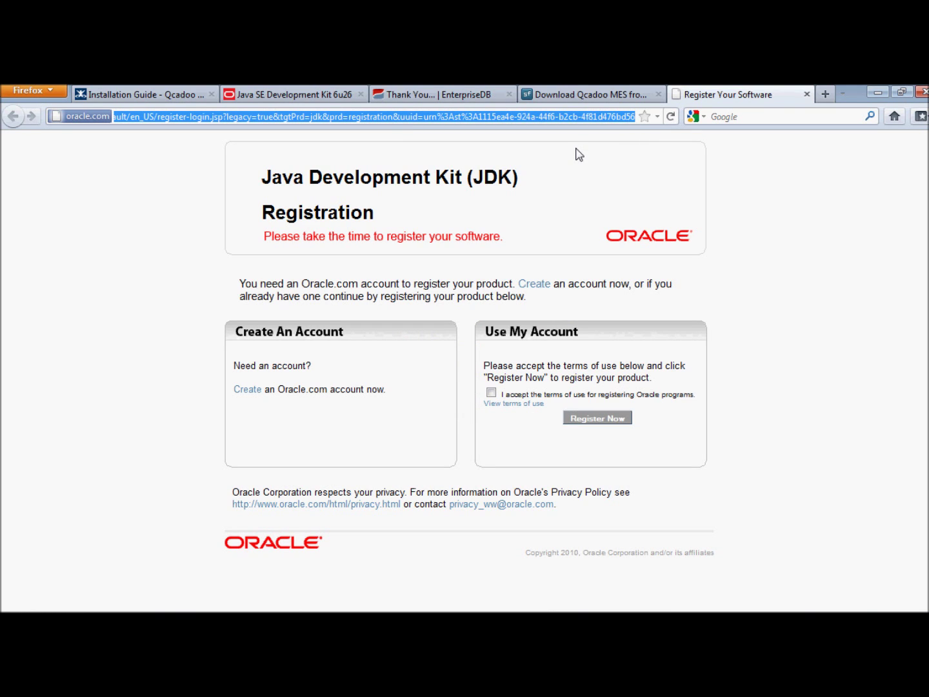
text(local)
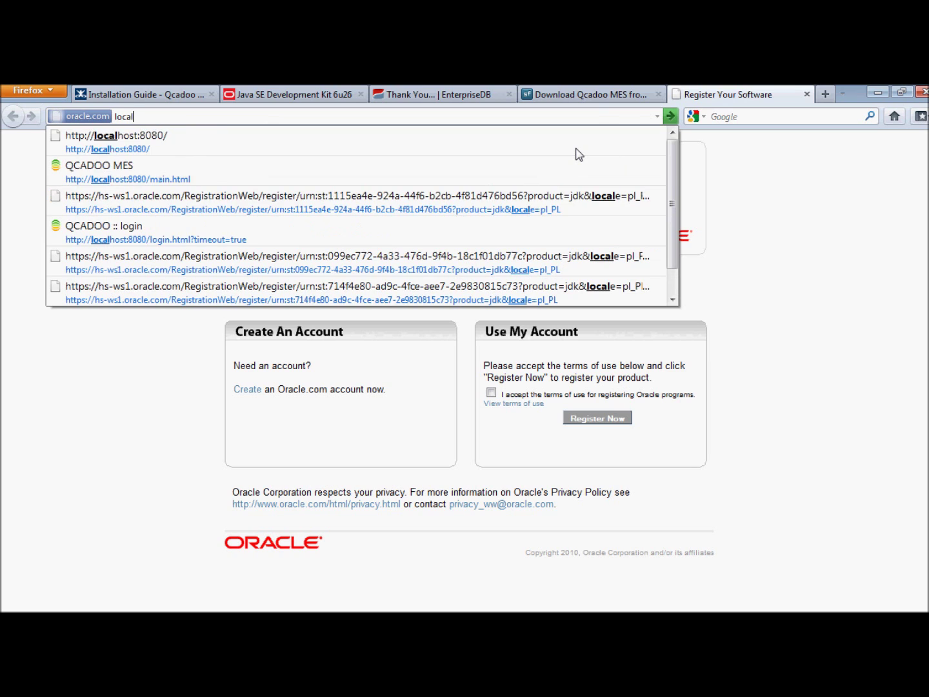
key(Down)
key(Return)
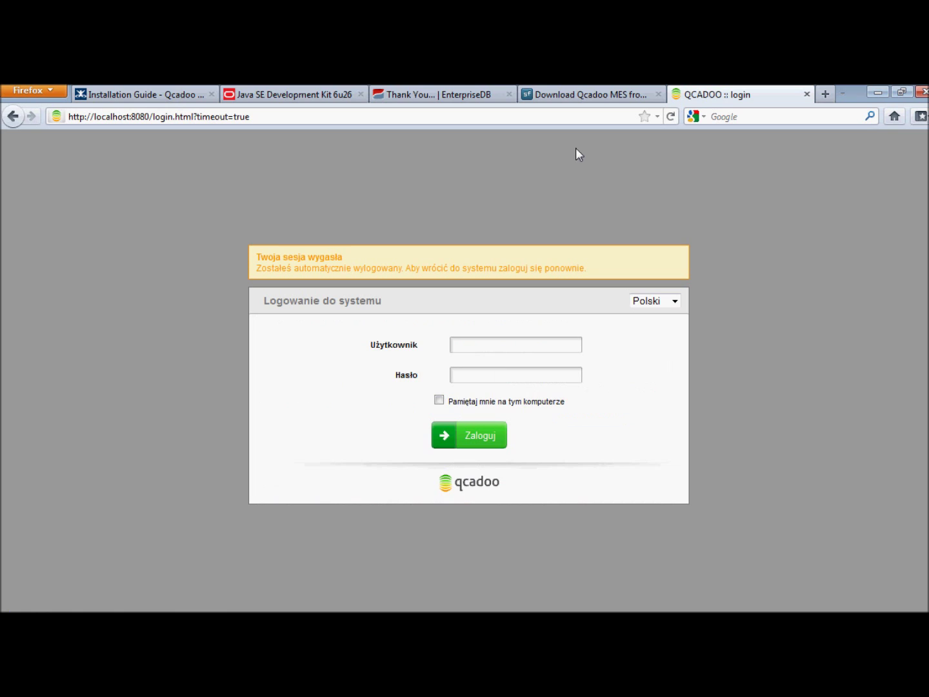
click(492, 344)
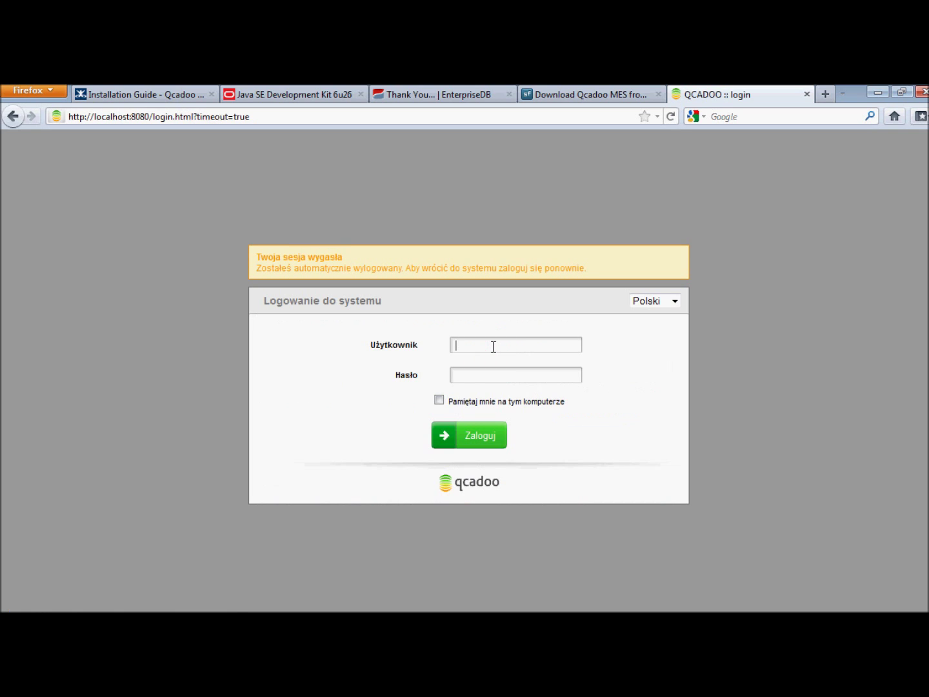